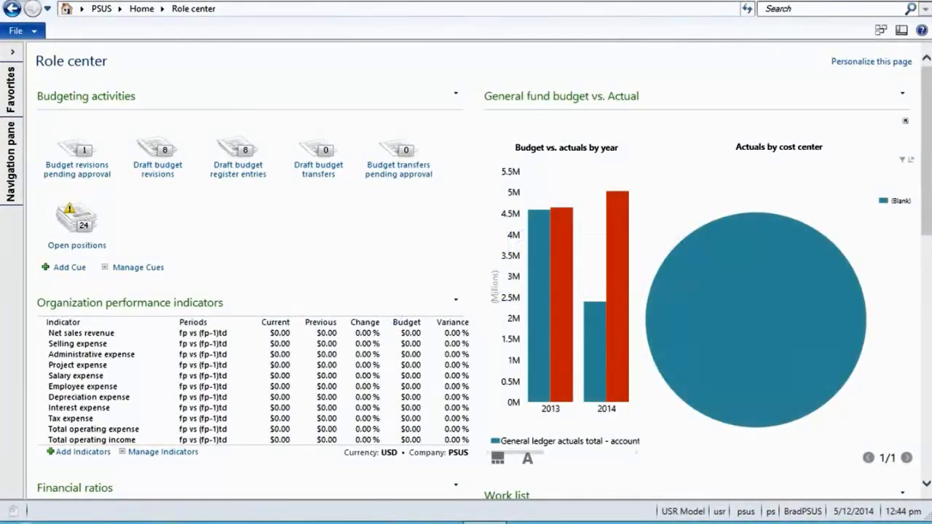
Step: Open the list of organization hierarchies in the Organization administration module
{"action": "left_click", "coordinate": [120, 9]}
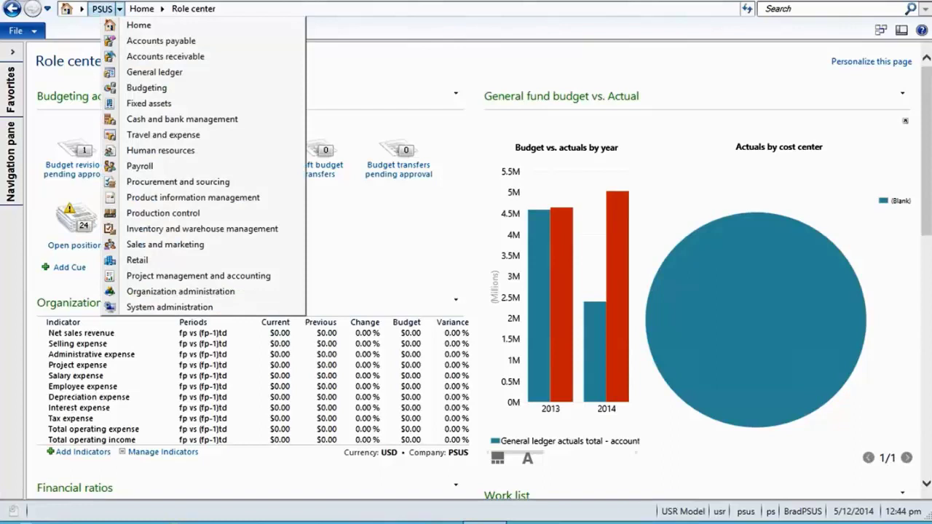
{"action": "key", "text": "Return"}
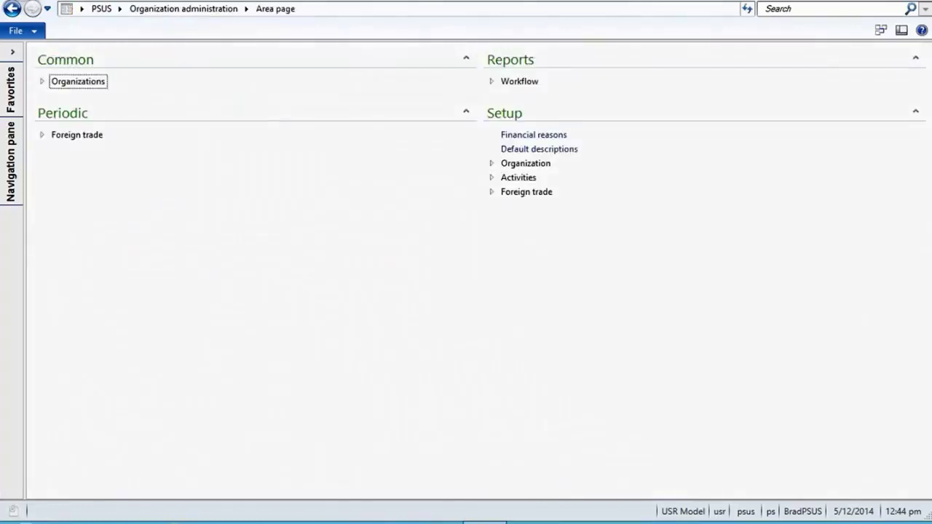
{"action": "left_click", "coordinate": [42, 82]}
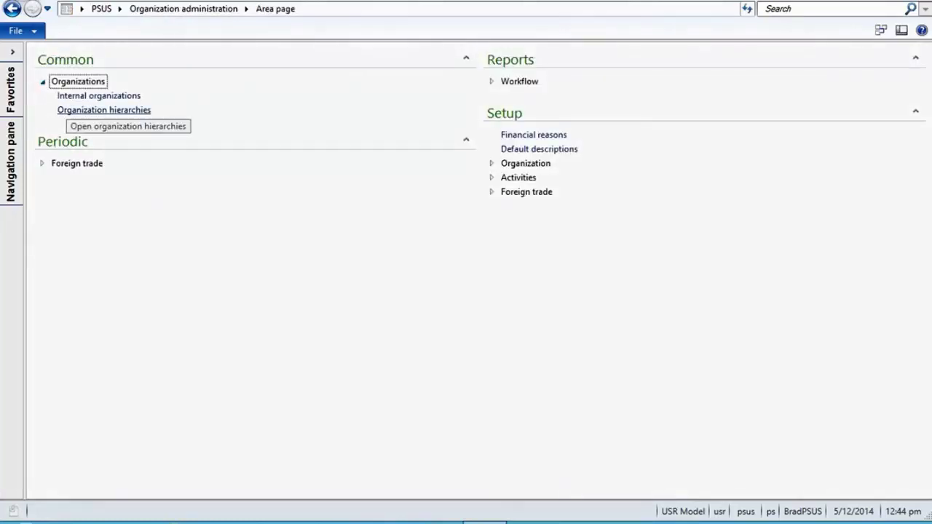
{"action": "left_click", "coordinate": [73, 110]}
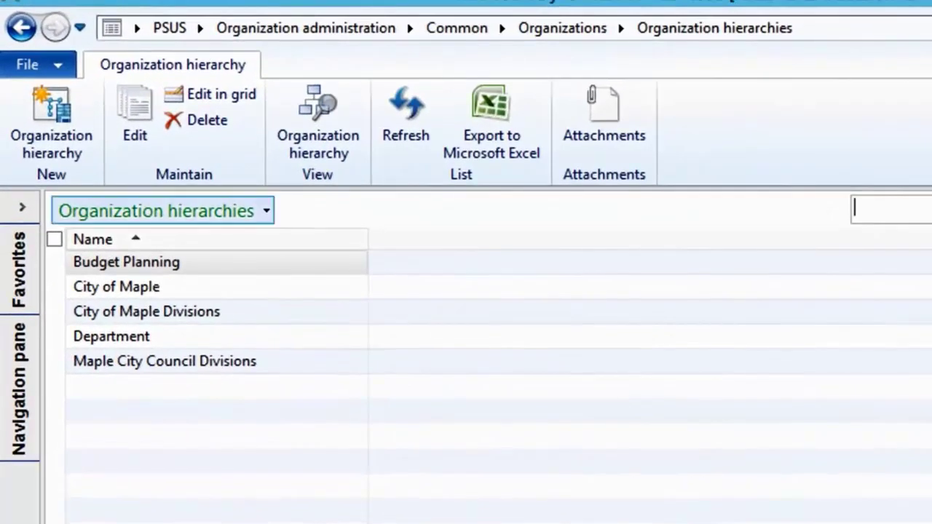
Step: View the Budget Planning hierarchy, examine the units under Parks and Recreation, and close the hierarchy view
{"action": "left_click", "coordinate": [127, 262]}
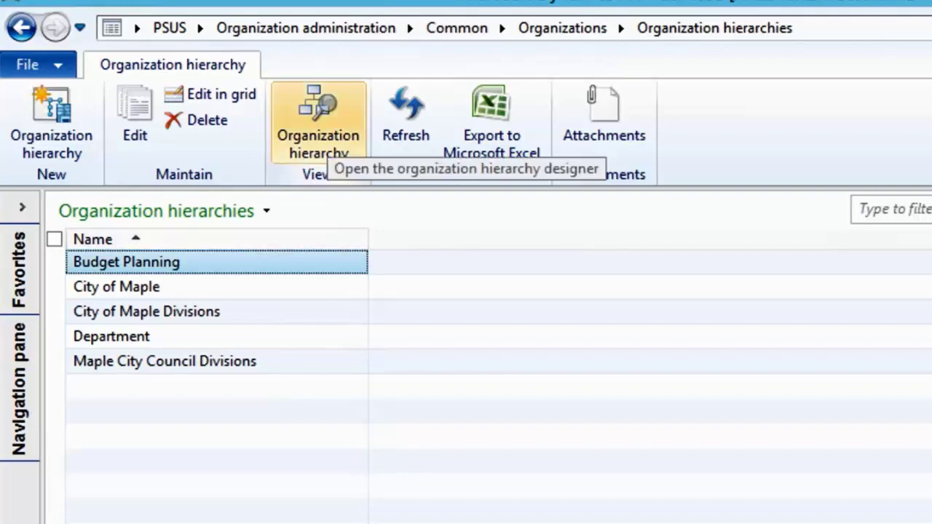
{"action": "left_click", "coordinate": [318, 124]}
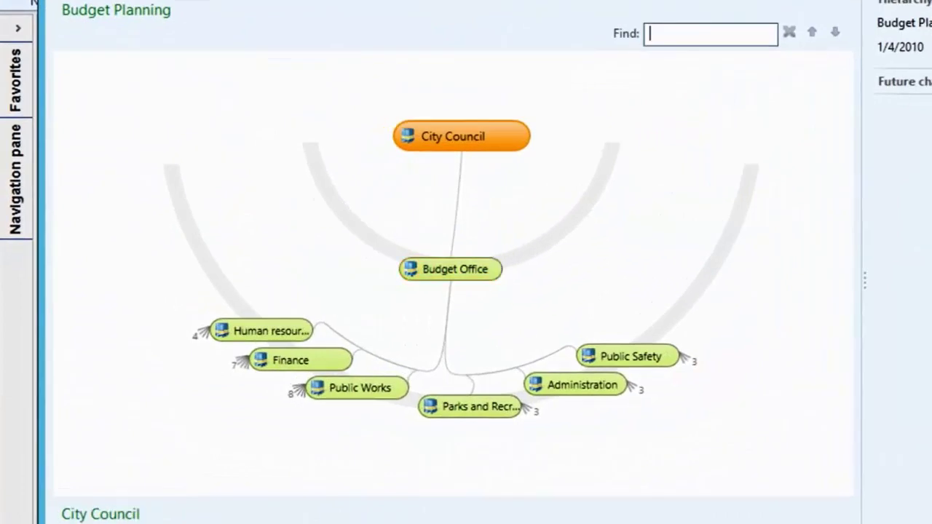
{"action": "mouse_move", "coordinate": [521, 406]}
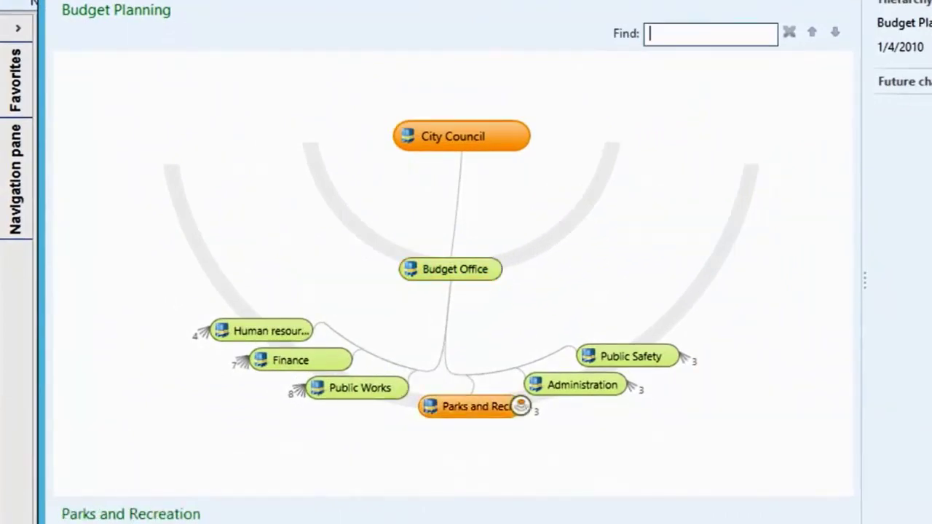
{"action": "left_click", "coordinate": [520, 406]}
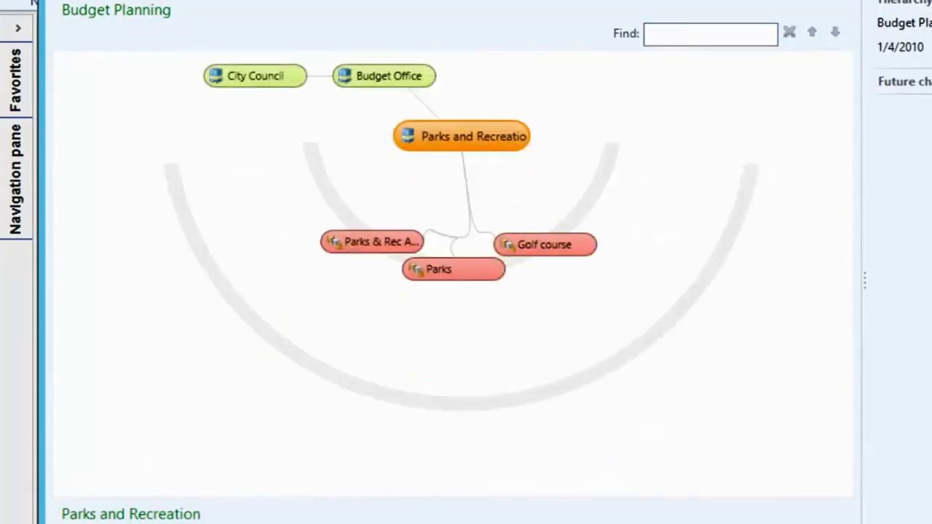
{"action": "mouse_move", "coordinate": [554, 245]}
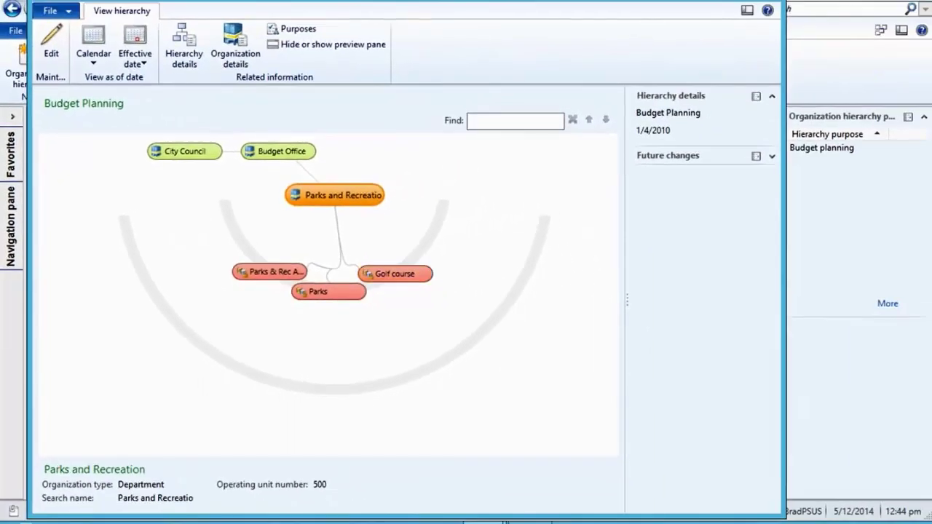
{"action": "key", "text": "alt+F4"}
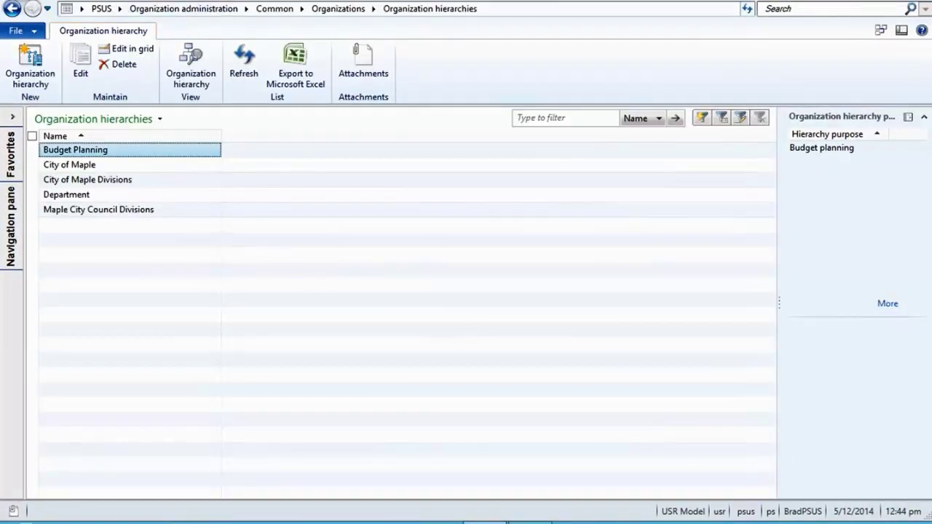
Step: Open the list of all budget plans in the Budgeting module
{"action": "left_click", "coordinate": [101, 8]}
{"action": "left_click", "coordinate": [146, 87]}
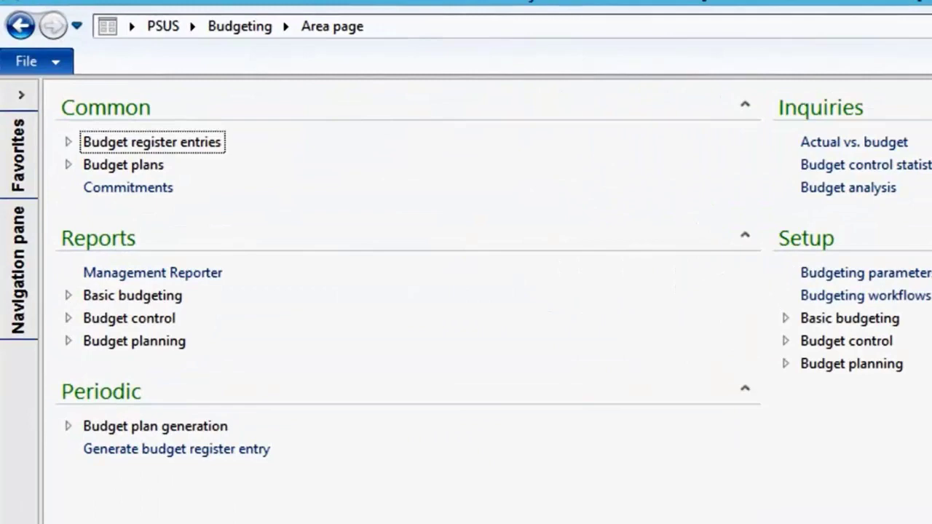
{"action": "left_click", "coordinate": [68, 165]}
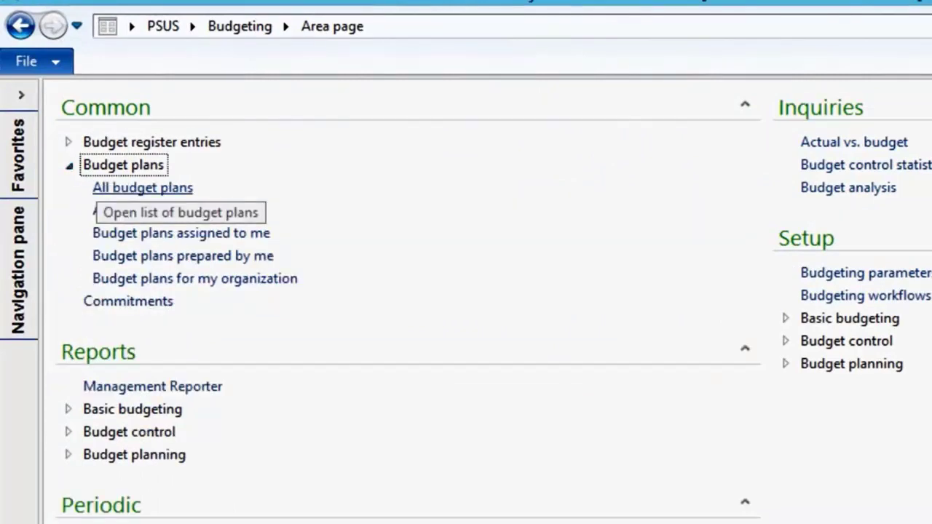
{"action": "left_click", "coordinate": [142, 187]}
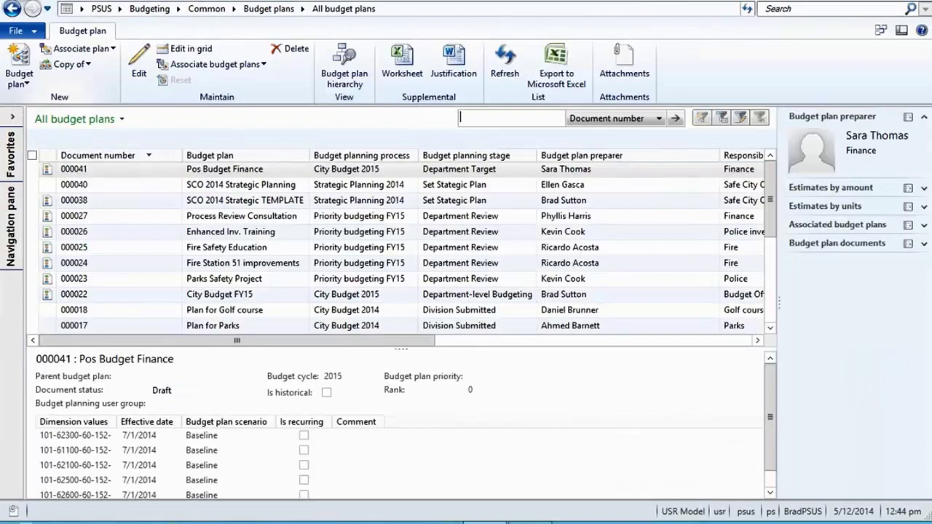
Step: Start a new budget plan using the City Budget 2015 planning process and the Parks and Recreation responsibility center
{"action": "left_click", "coordinate": [19, 73]}
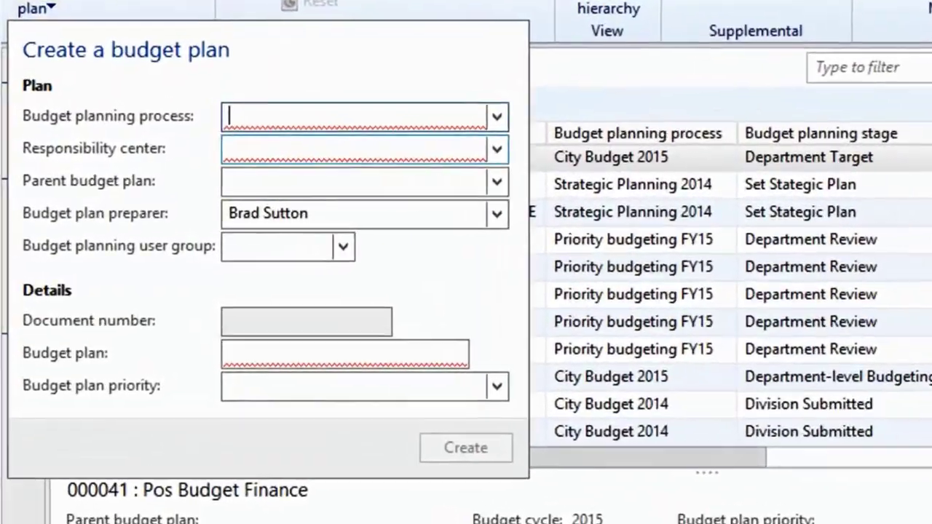
{"action": "left_click", "coordinate": [498, 116]}
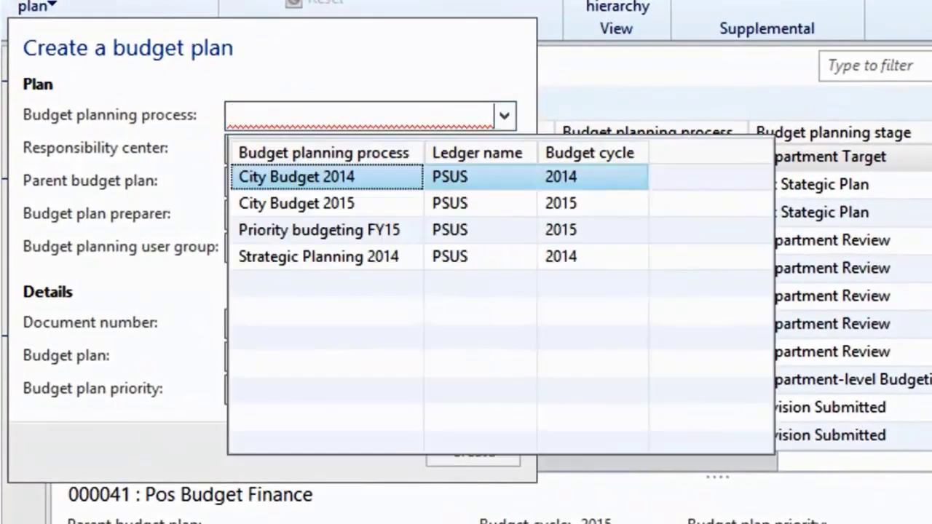
{"action": "key", "text": "Down"}
{"action": "key", "text": "Return"}
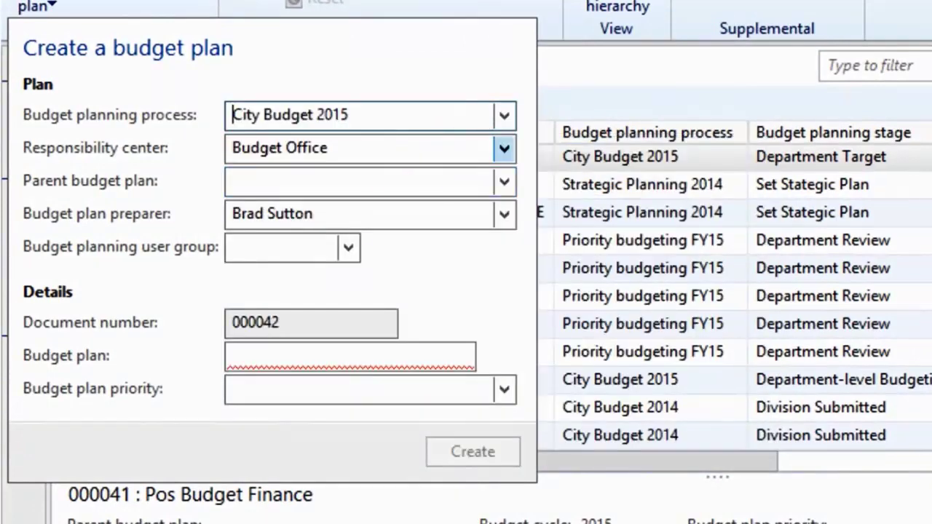
{"action": "left_click", "coordinate": [504, 148]}
{"action": "left_click_drag", "start_coordinate": [495, 263], "coordinate": [495, 288]}
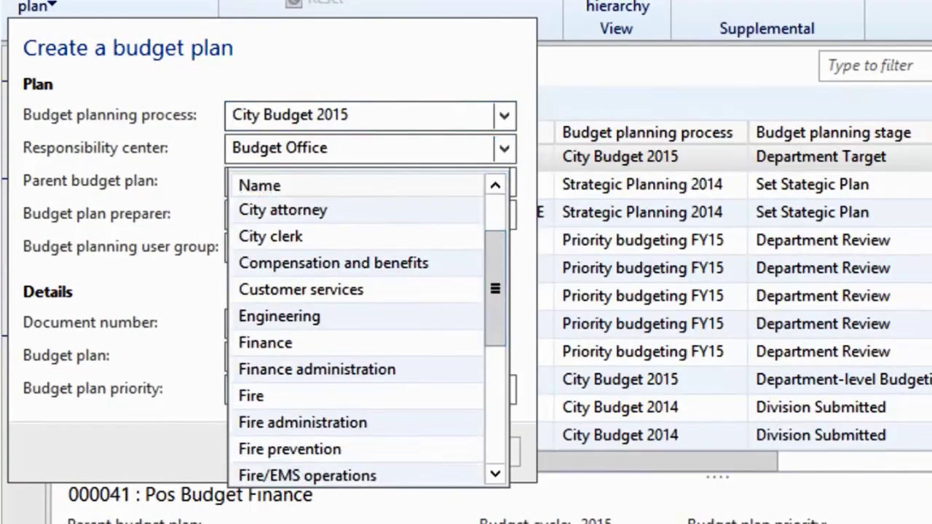
{"action": "left_click", "coordinate": [495, 401]}
{"action": "left_click", "coordinate": [349, 370]}
{"action": "key", "text": "Return"}
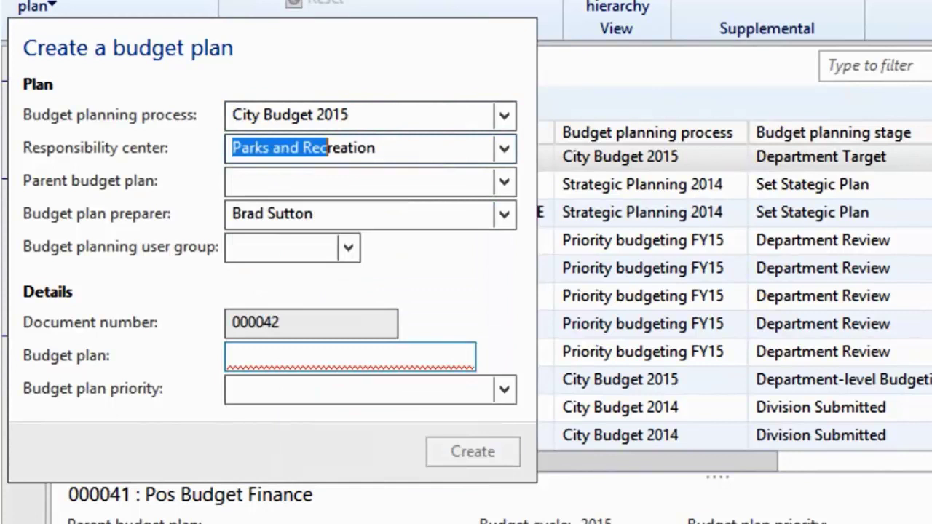
Step: Set the parent budget plan to City Budget FY15 and name the new plan "Parks & Recreation FY15"
{"action": "left_click", "coordinate": [504, 181]}
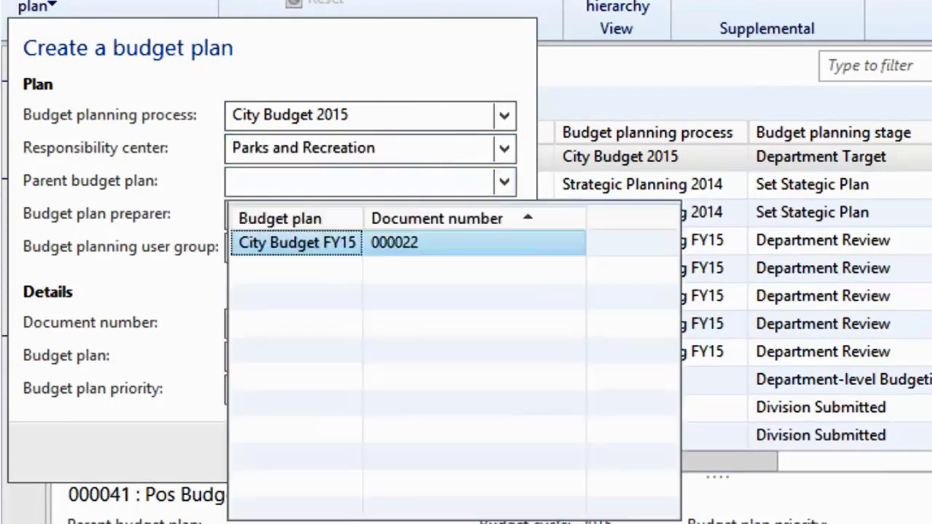
{"action": "key", "text": "Return"}
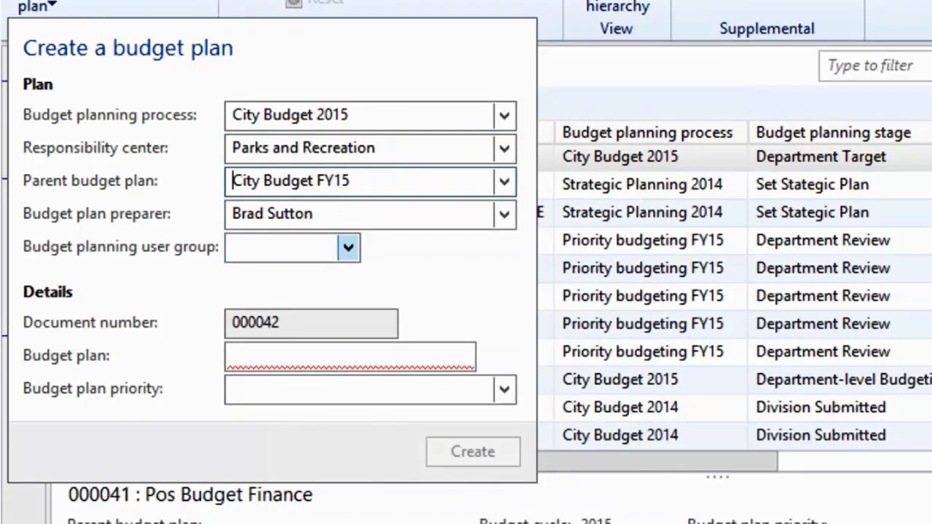
{"action": "left_click", "coordinate": [349, 357]}
{"action": "type", "text": "Par"}
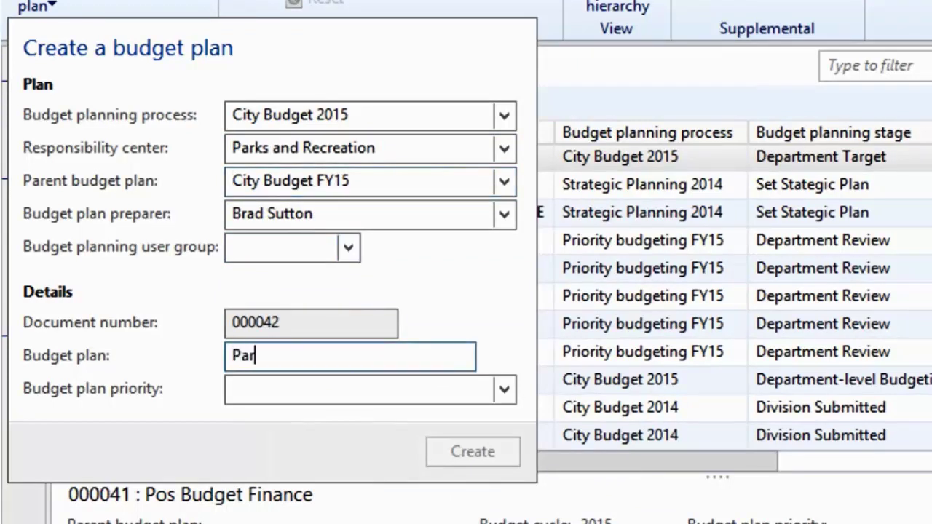
{"action": "type", "text": "ks & Recreation "}
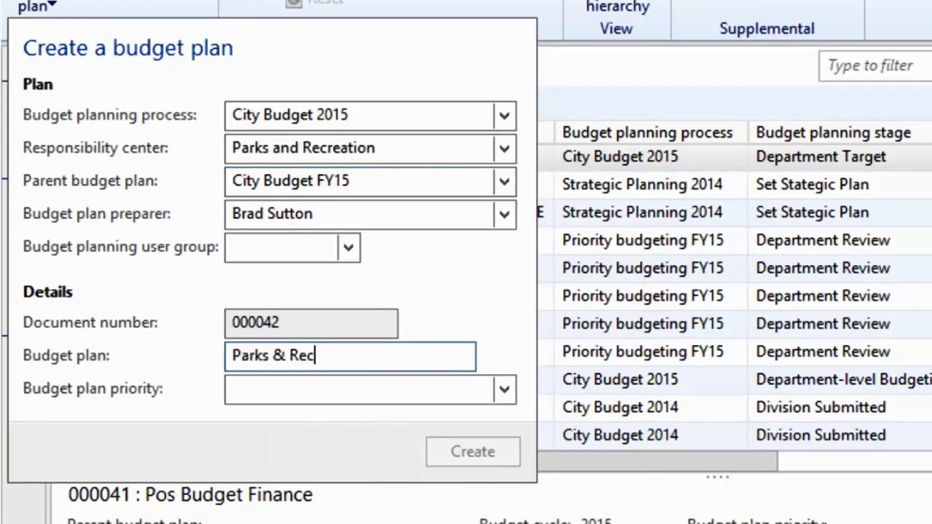
{"action": "type", "text": "FY15"}
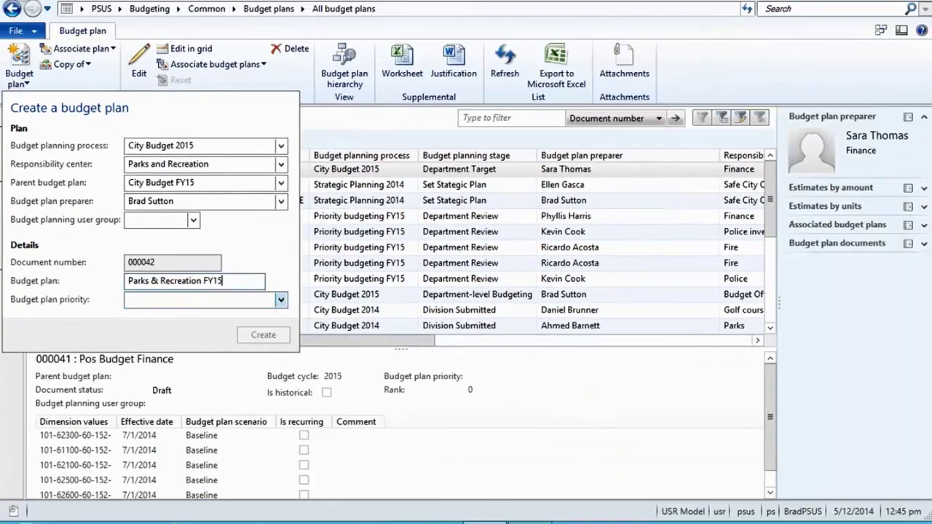
Step: Set the budget plan priority to Operational Efficiency and create the plan
{"action": "left_click", "coordinate": [281, 300]}
{"action": "left_click", "coordinate": [262, 379]}
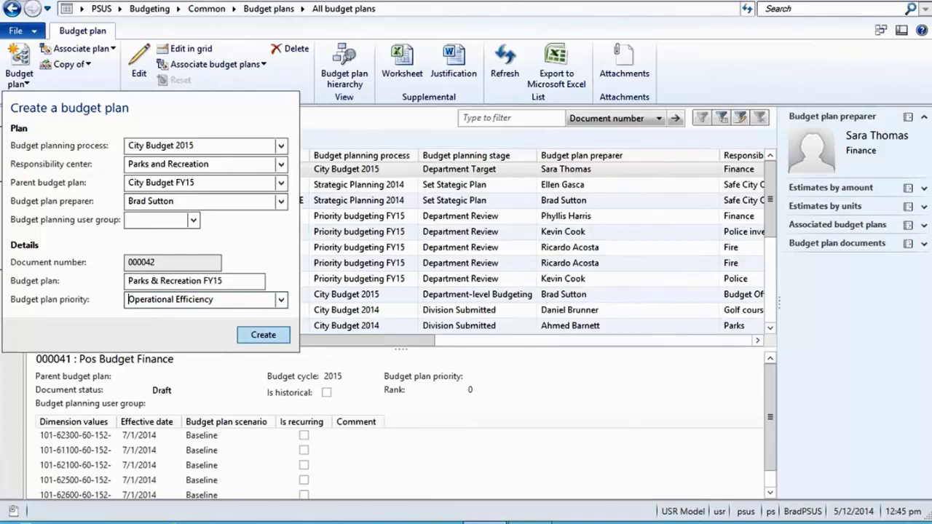
{"action": "key", "text": "Return"}
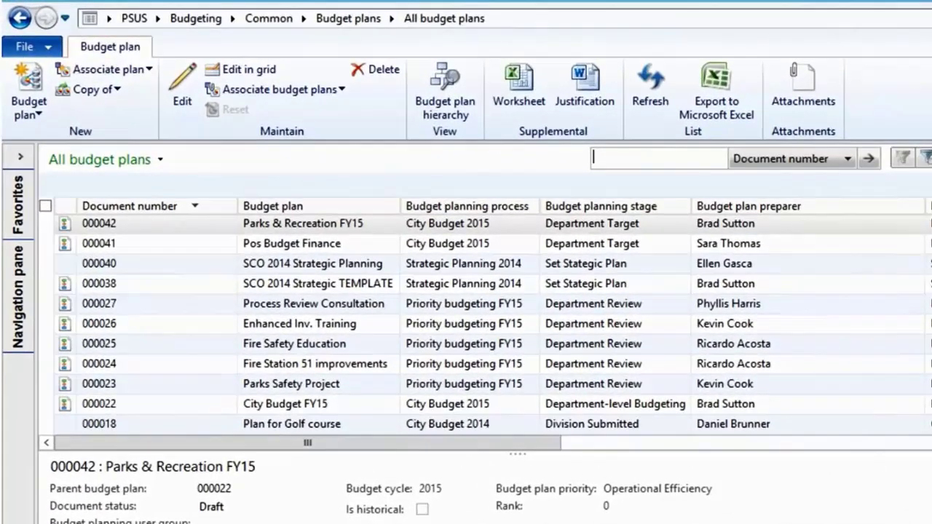
Step: Start generating a budget plan from the general ledger with the action "Replace the existing budget plan scenario"
{"action": "left_click", "coordinate": [196, 19]}
{"action": "left_click", "coordinate": [59, 430]}
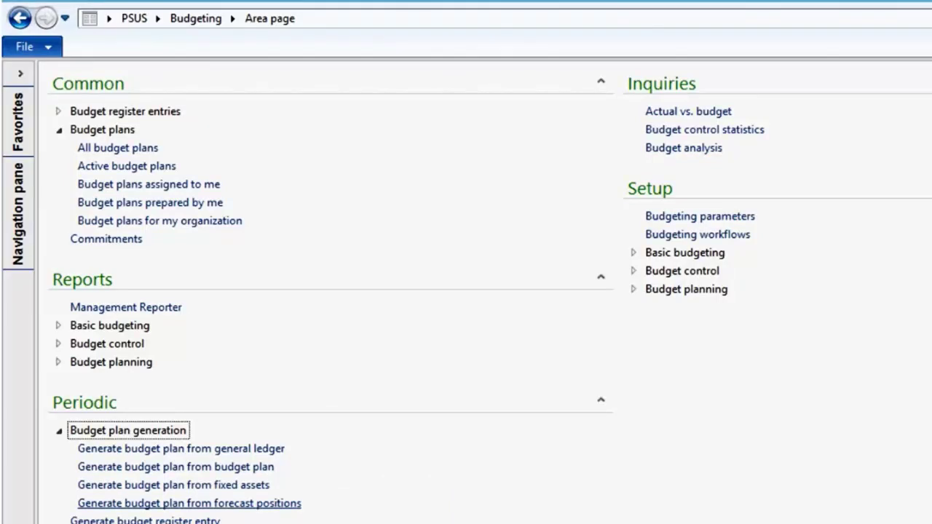
{"action": "left_click", "coordinate": [181, 448]}
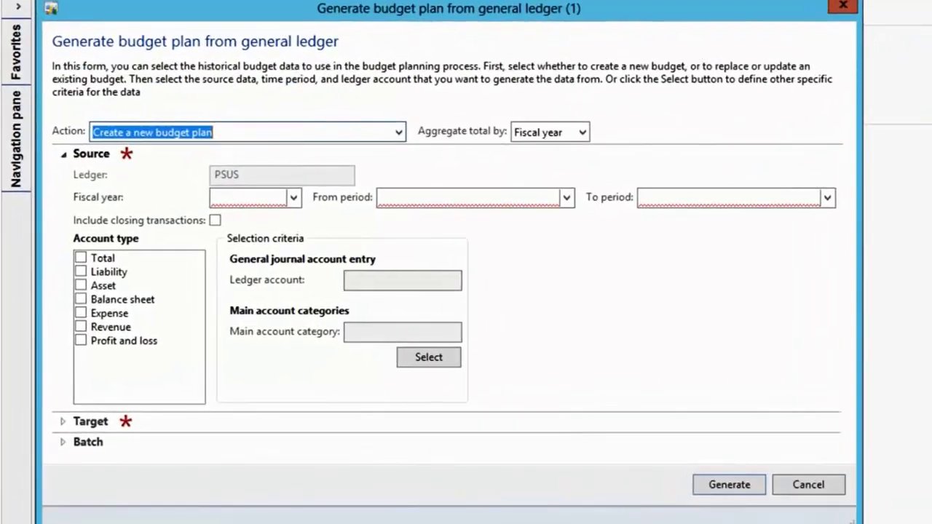
{"action": "left_click", "coordinate": [398, 132]}
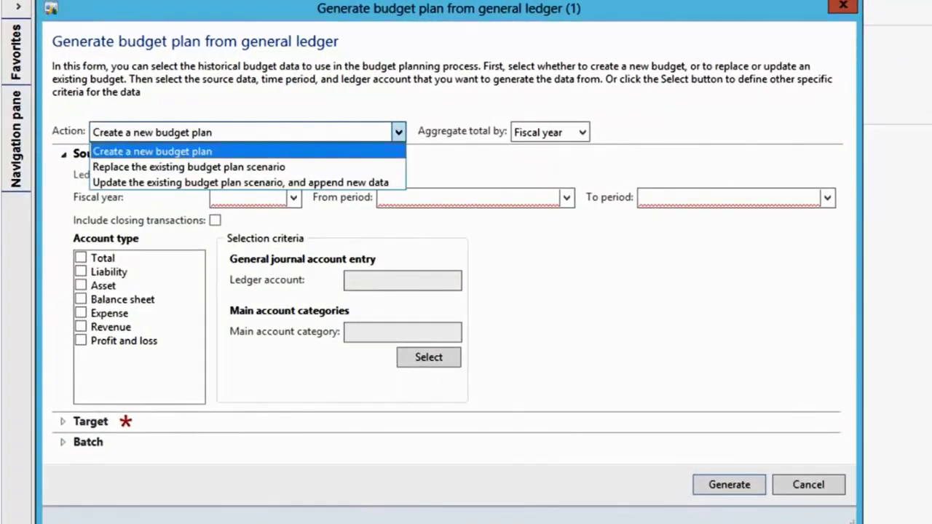
{"action": "key", "text": "Down"}
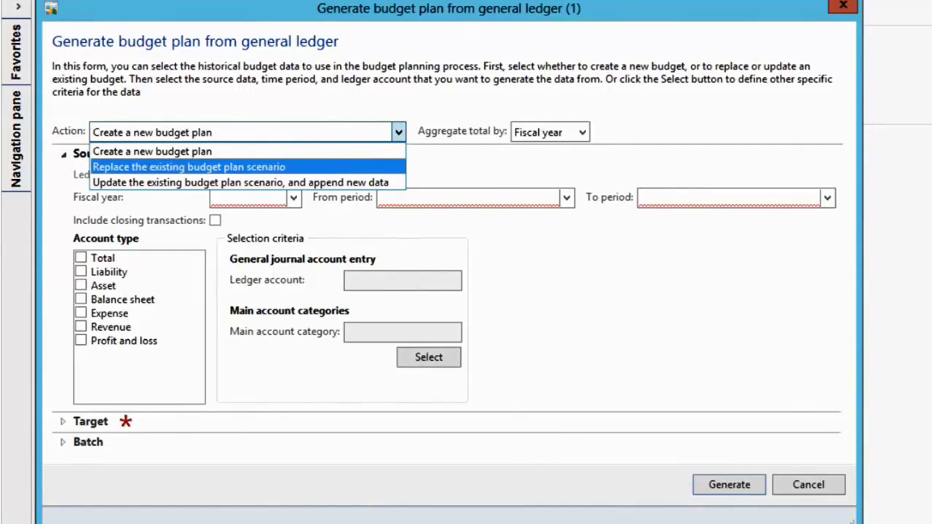
{"action": "key", "text": "Return"}
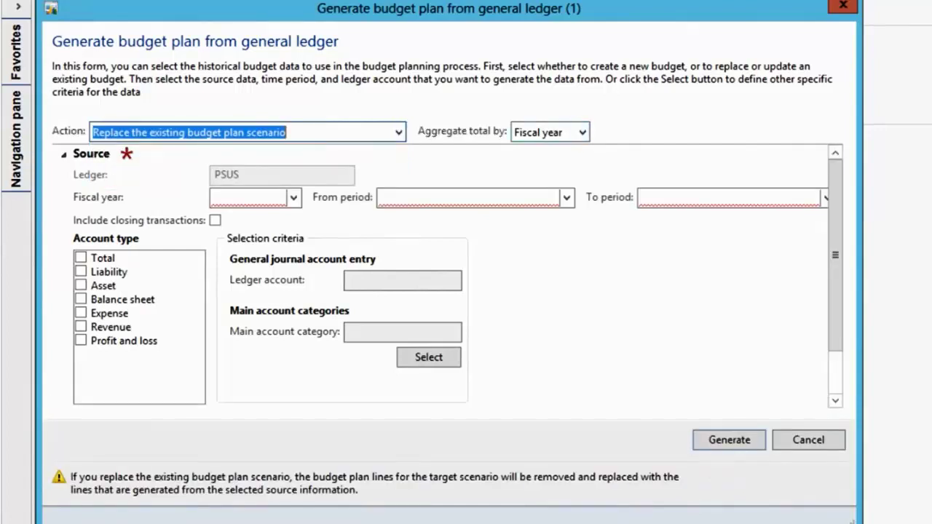
Step: Set the source to fiscal year 2014, Period 01 through Period 06, and include the Expense account type
{"action": "left_click", "coordinate": [293, 197]}
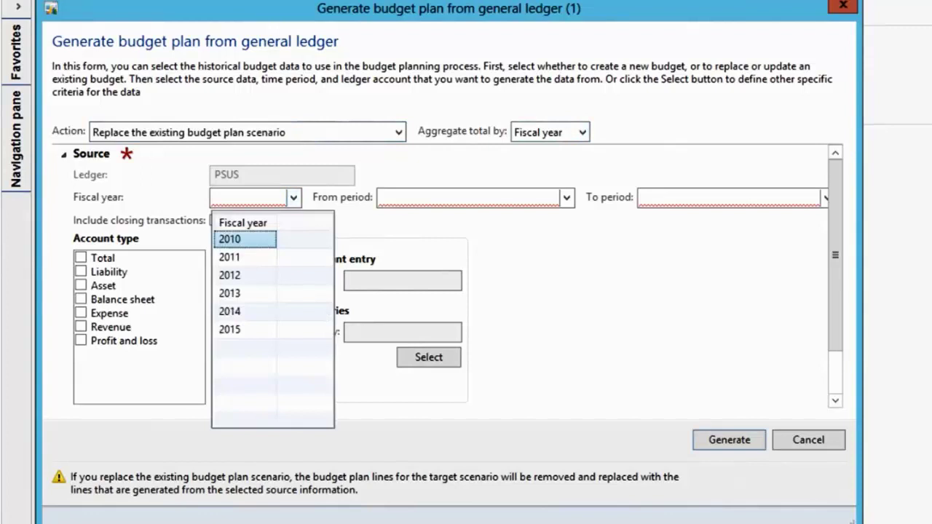
{"action": "left_click", "coordinate": [230, 312]}
{"action": "left_click", "coordinate": [566, 198]}
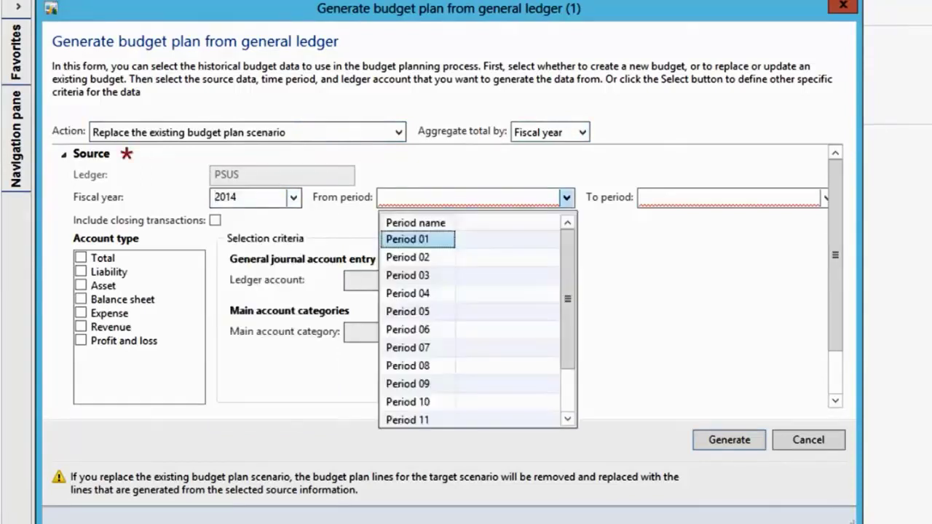
{"action": "left_click", "coordinate": [405, 240]}
{"action": "left_click", "coordinate": [824, 197]}
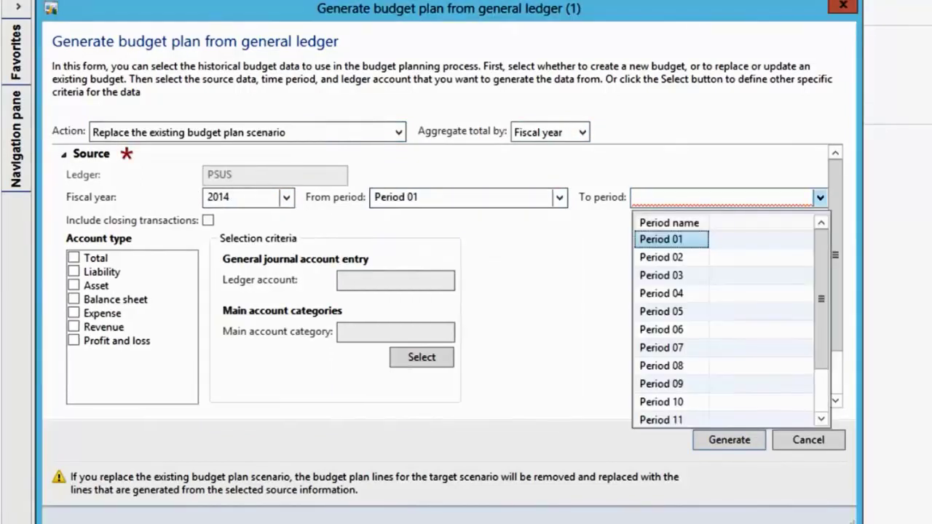
{"action": "left_click", "coordinate": [662, 331]}
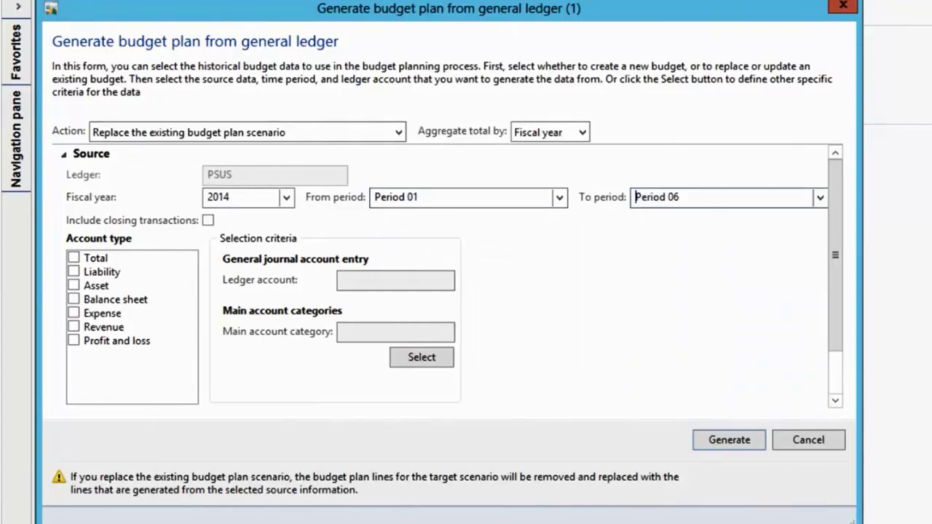
{"action": "left_click", "coordinate": [73, 313]}
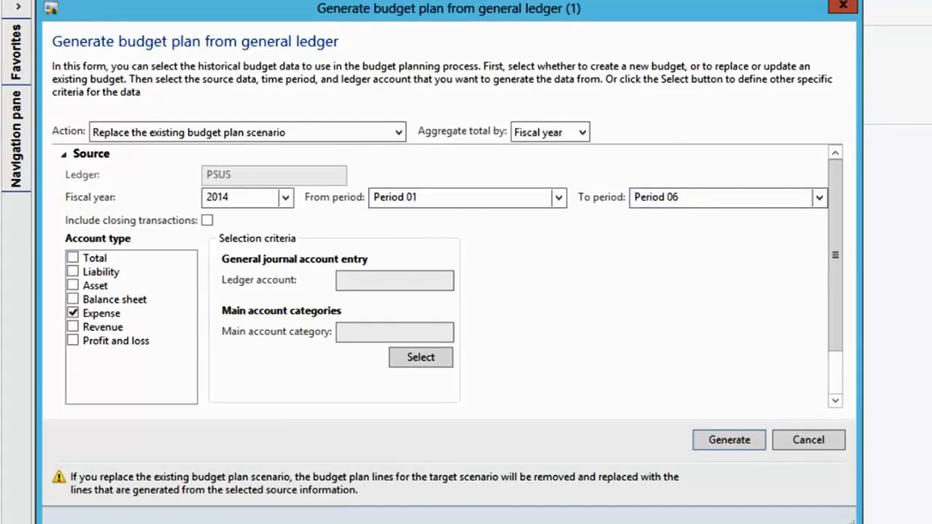
Step: Add a selection criterion on the general journal account entry's Ledger account.Division field with the value 5*
{"action": "left_click", "coordinate": [421, 357]}
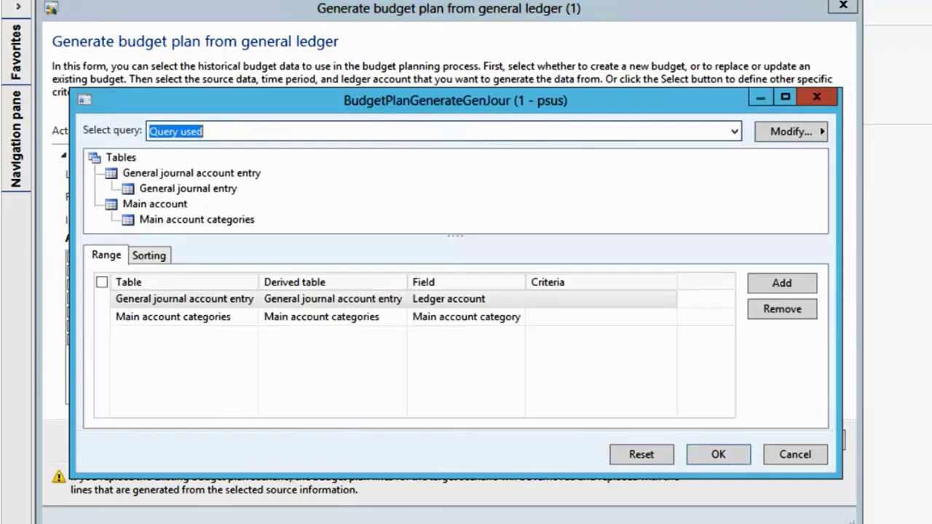
{"action": "left_click", "coordinate": [782, 283]}
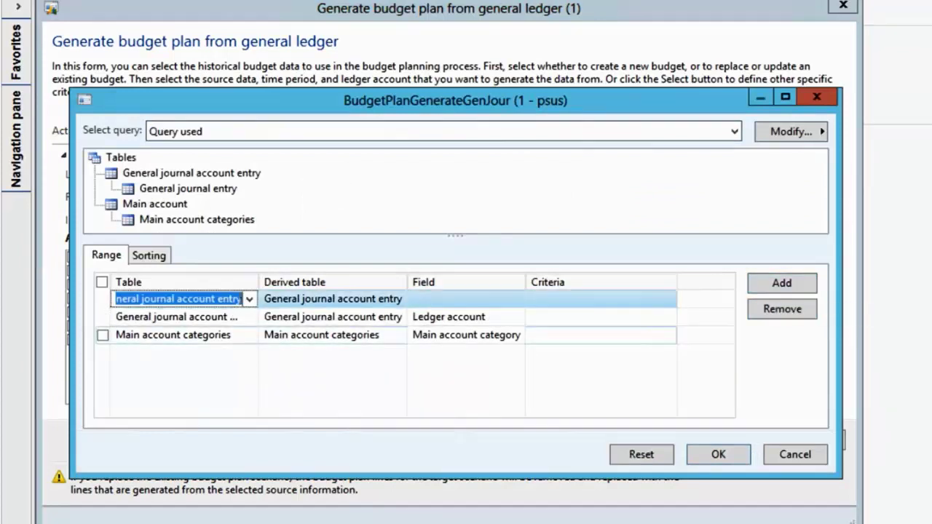
{"action": "left_click", "coordinate": [460, 299]}
{"action": "left_click", "coordinate": [516, 299]}
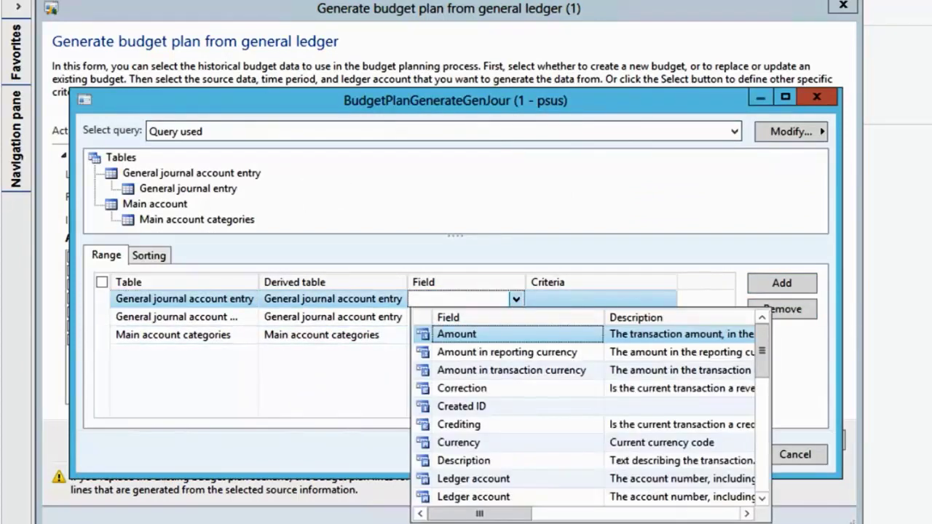
{"action": "scroll", "coordinate": [590, 415], "scroll_direction": "down", "scroll_amount": 2}
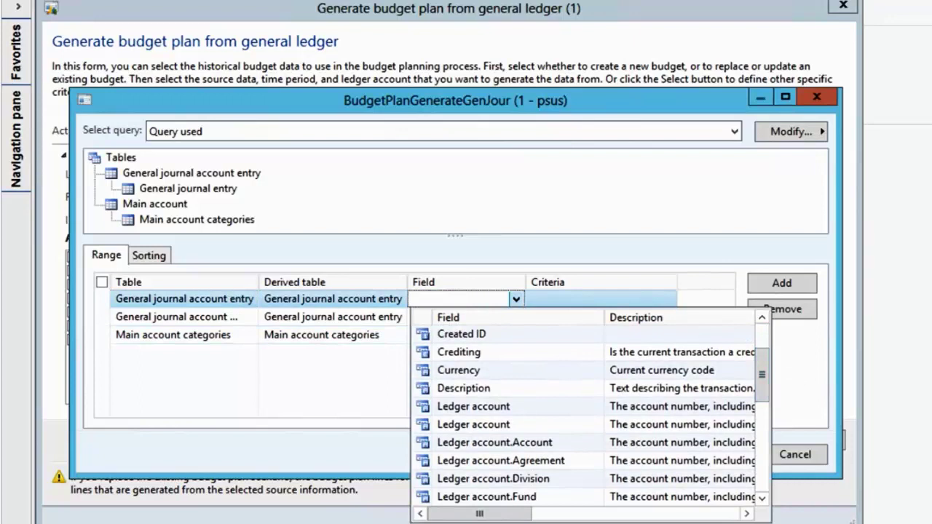
{"action": "left_click", "coordinate": [493, 479]}
{"action": "left_click", "coordinate": [589, 299]}
{"action": "type", "text": "5"}
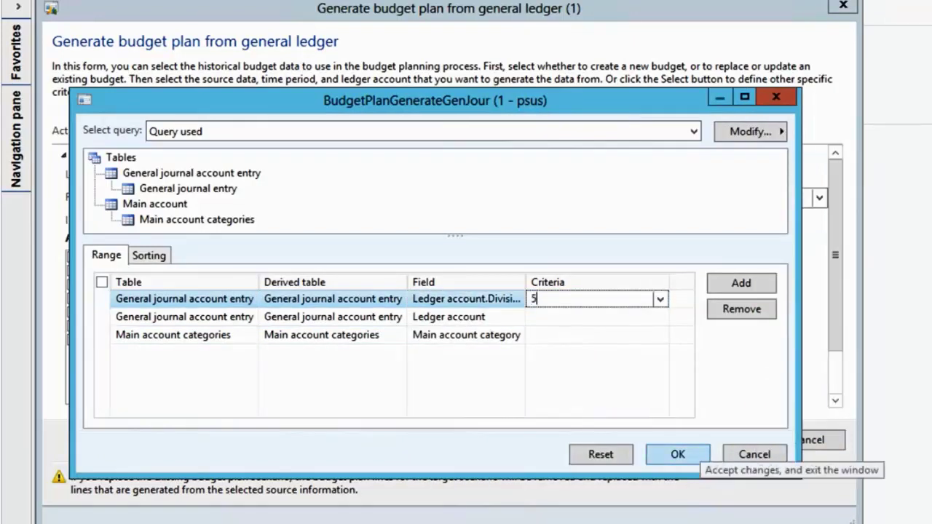
{"action": "type", "text": "*"}
{"action": "key", "text": "Escape"}
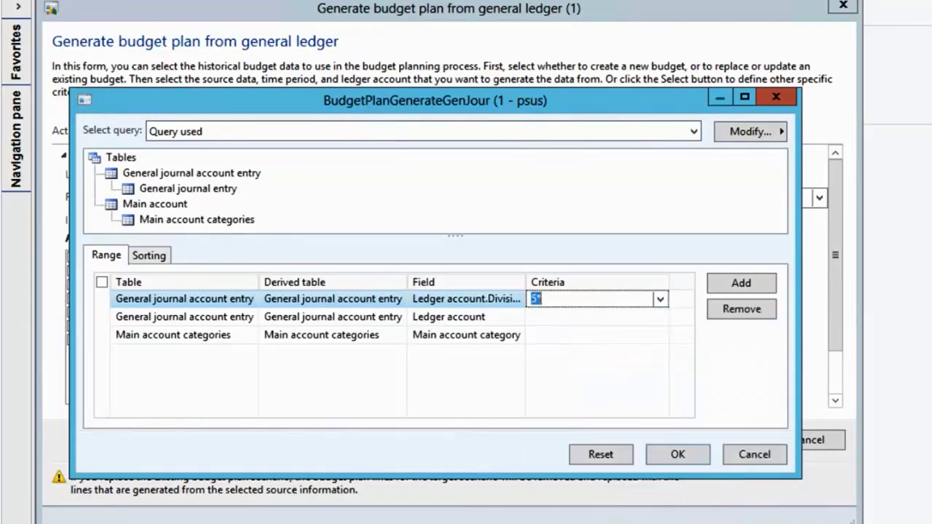
{"action": "left_click", "coordinate": [677, 454]}
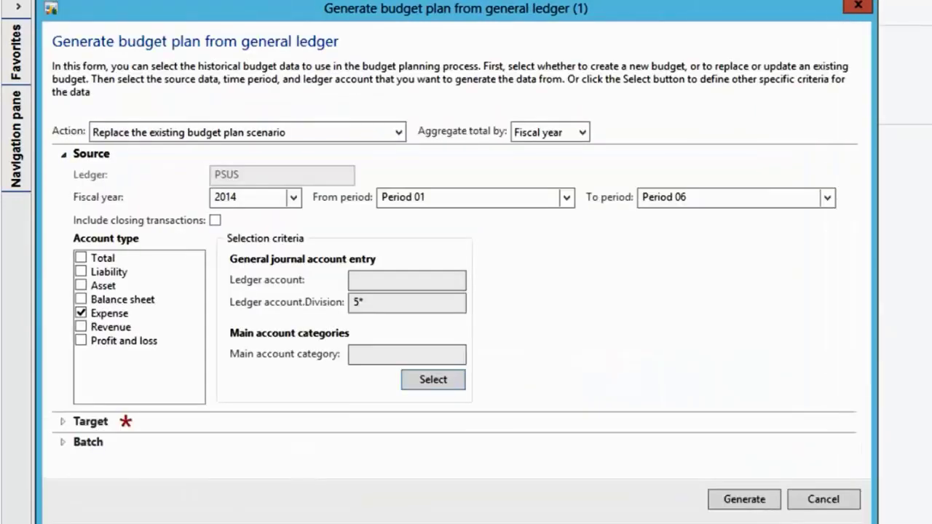
Step: Set the target budget planning process to City Budget 2015 and select the Parks & Recreation FY15 plan's document number
{"action": "left_click", "coordinate": [90, 421]}
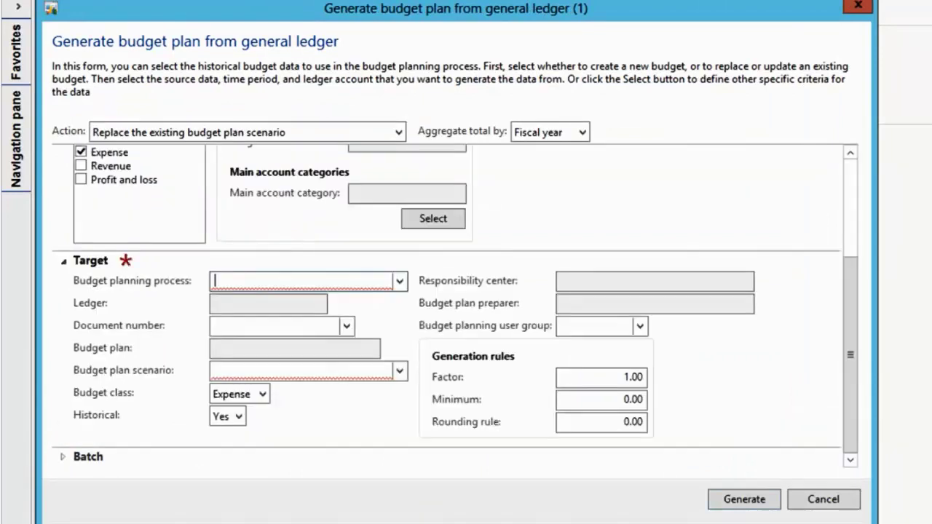
{"action": "left_click", "coordinate": [398, 281]}
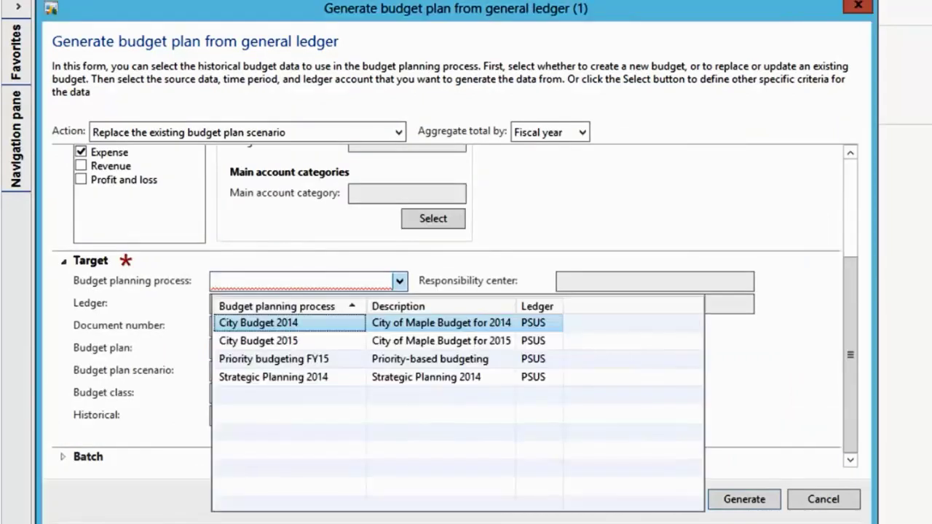
{"action": "key", "text": "Down"}
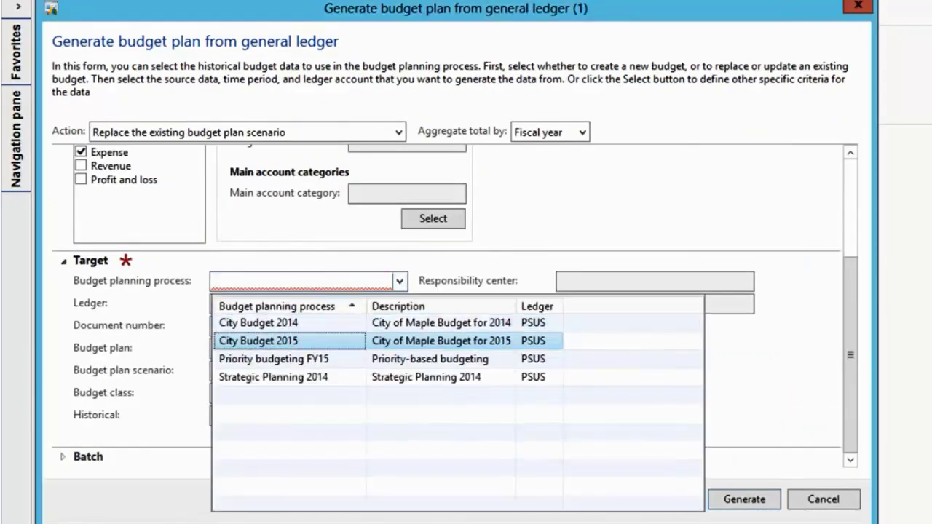
{"action": "key", "text": "Return"}
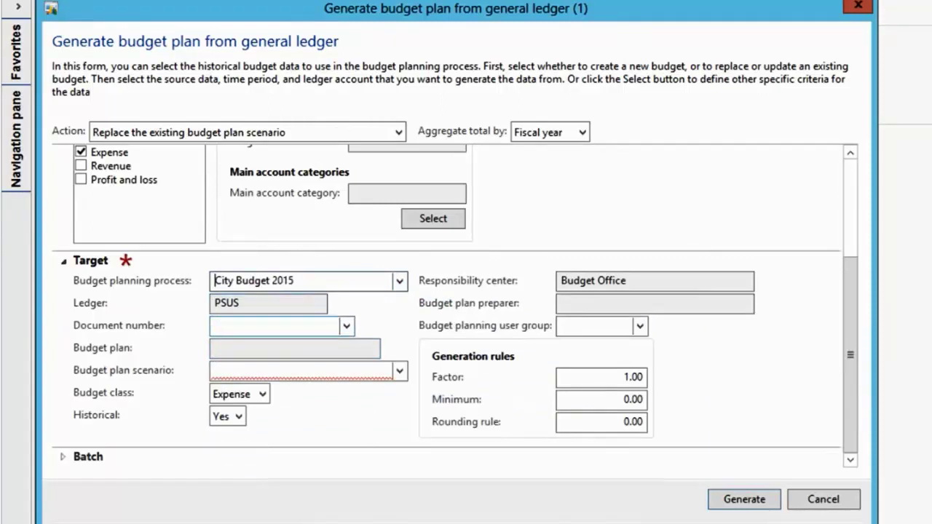
{"action": "left_click", "coordinate": [345, 326]}
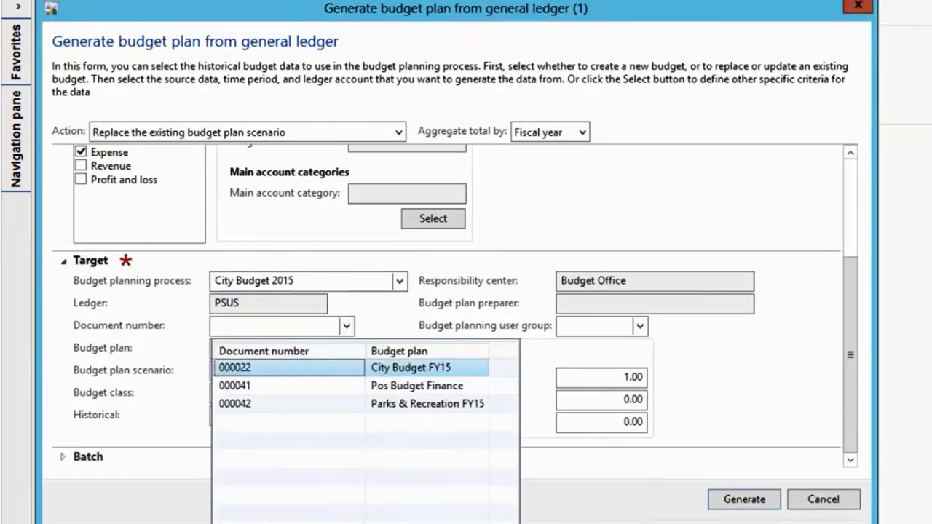
{"action": "left_click", "coordinate": [240, 402]}
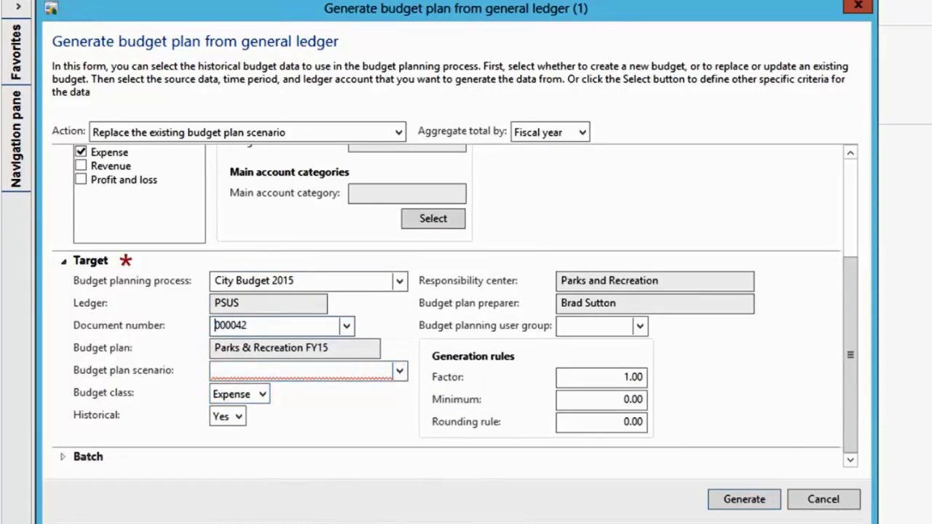
Step: Set Historical to No and choose PY Actuals as the target budget plan scenario
{"action": "left_click", "coordinate": [239, 416]}
{"action": "left_click", "coordinate": [221, 435]}
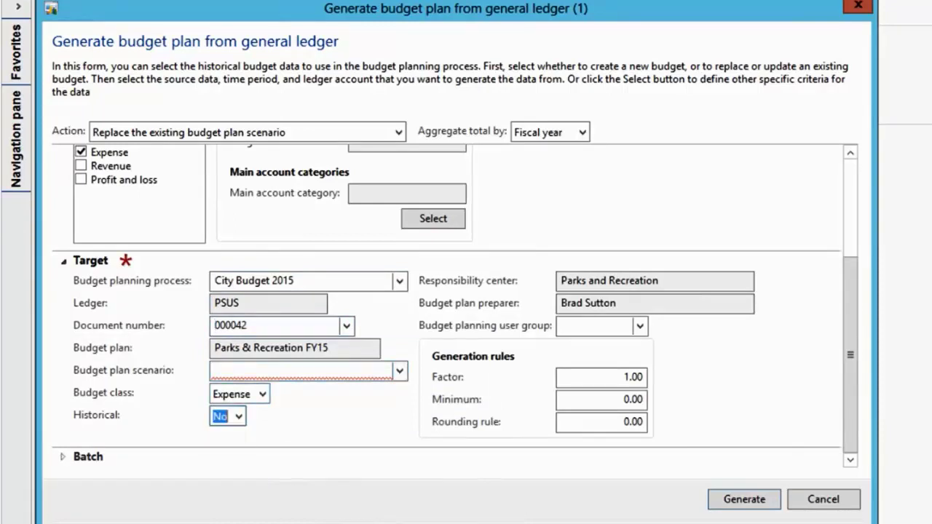
{"action": "left_click", "coordinate": [399, 371]}
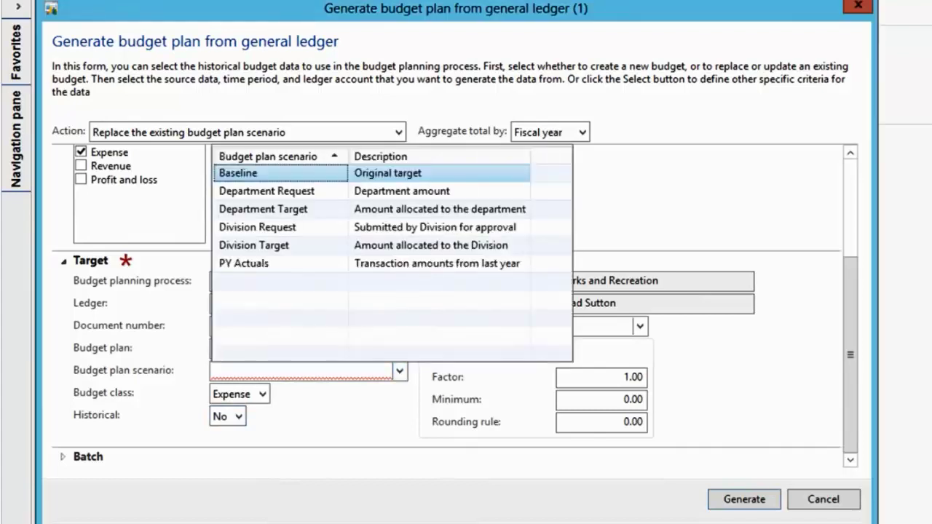
{"action": "left_click", "coordinate": [243, 264]}
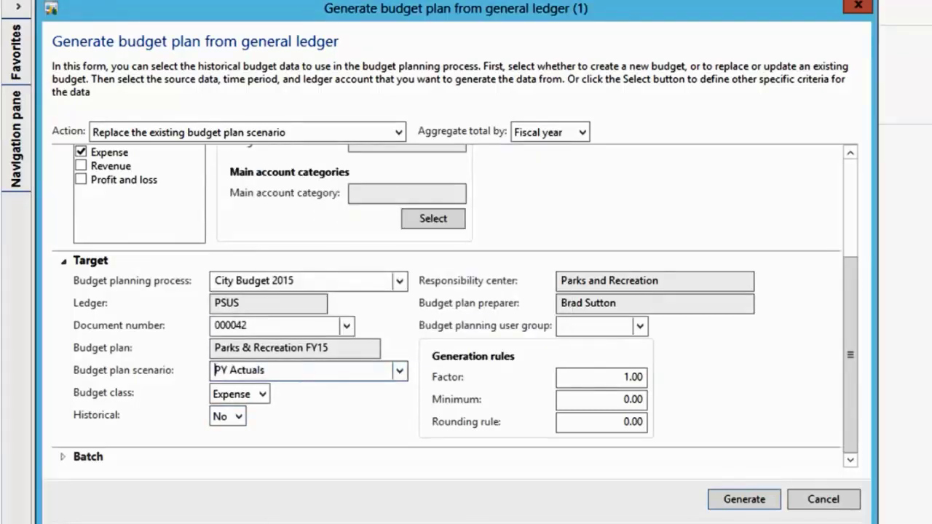
Step: Set the generation rule factor to 0.95 and generate the budget plan
{"action": "left_click_drag", "start_coordinate": [623, 377], "coordinate": [643, 377]}
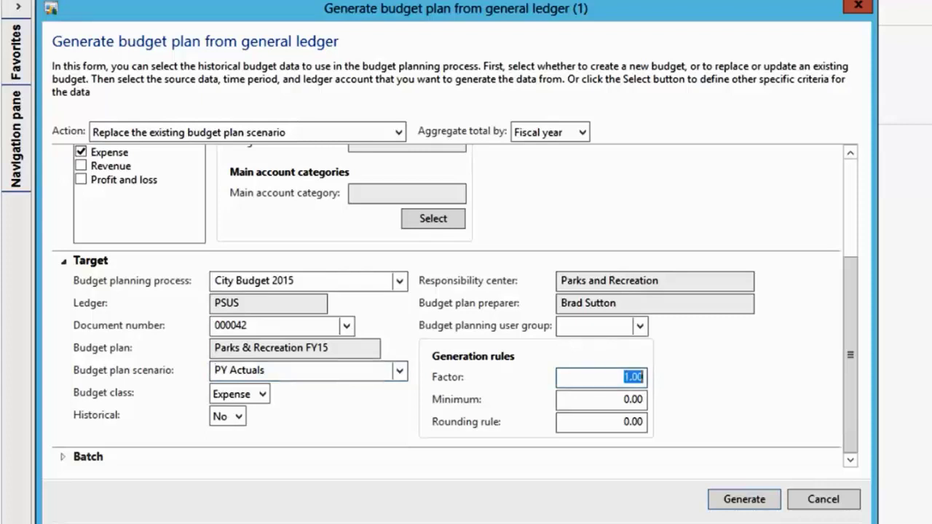
{"action": "type", "text": "0.95"}
{"action": "key", "text": "Tab"}
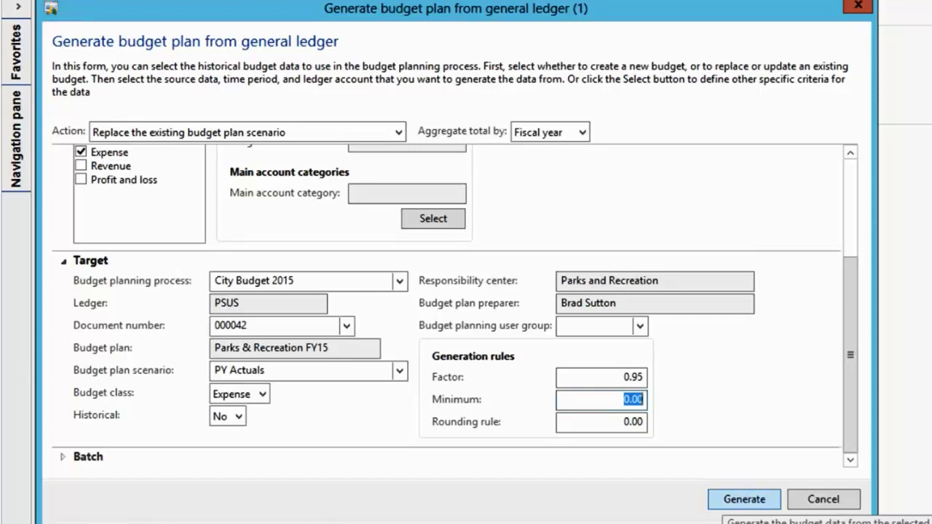
{"action": "left_click", "coordinate": [744, 498]}
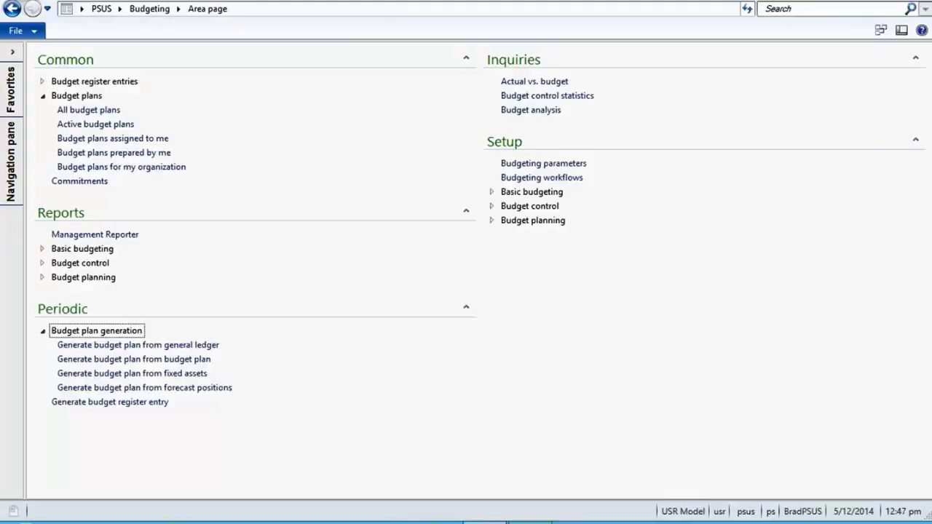
Step: Open the Parks & Recreation FY15 plan from all budget plans and filter its lines by the PY Actuals scenario
{"action": "left_click", "coordinate": [89, 110]}
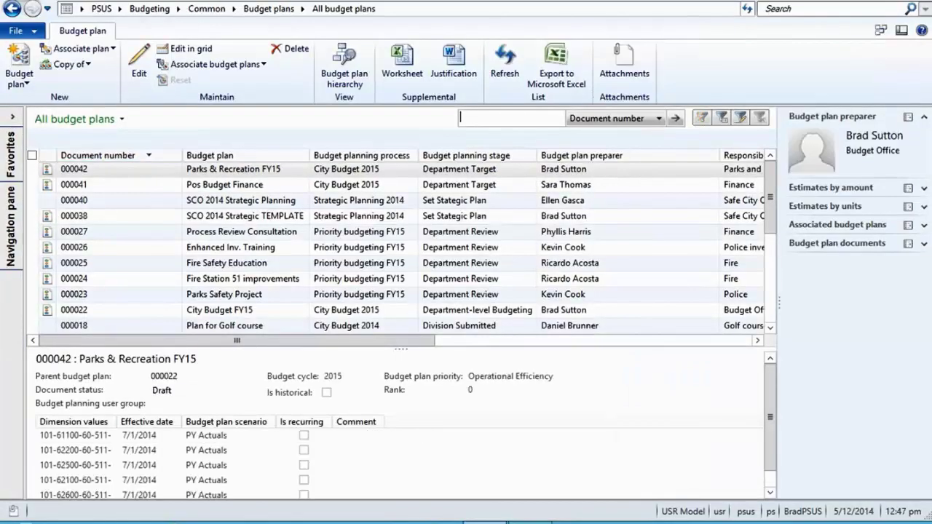
{"action": "double_click", "coordinate": [74, 169]}
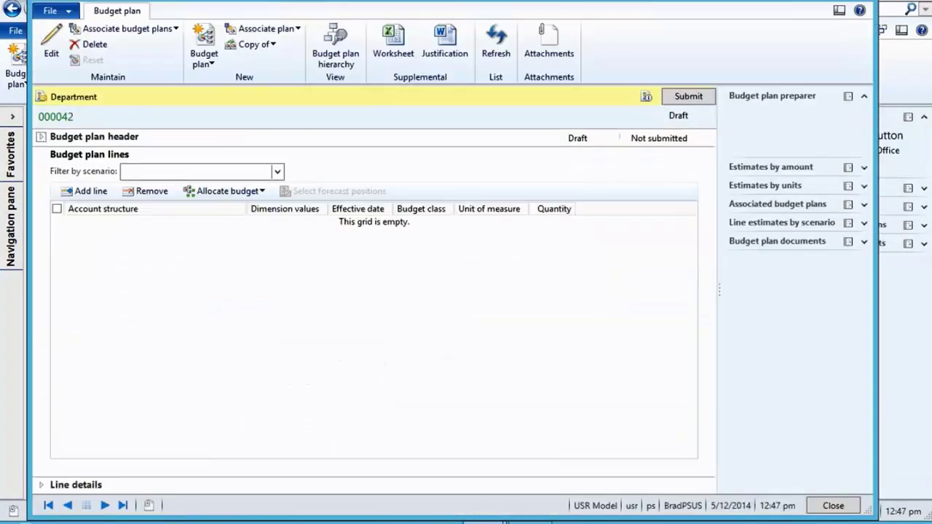
{"action": "left_click", "coordinate": [277, 172]}
{"action": "left_click", "coordinate": [149, 310]}
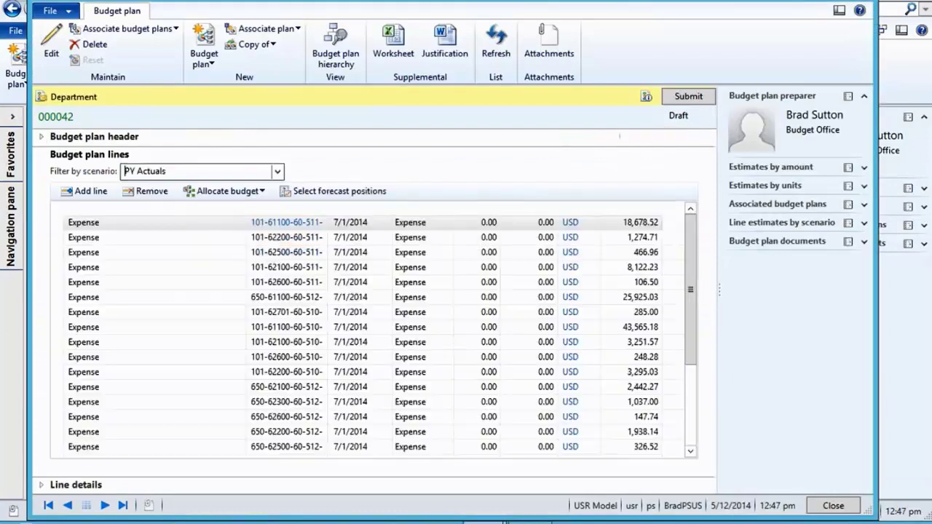
{"action": "mouse_move", "coordinate": [309, 369]}
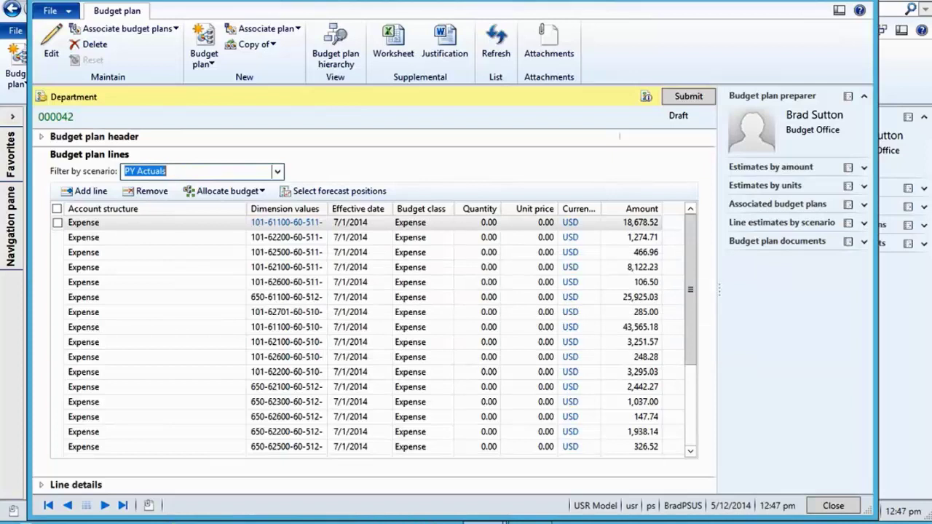
Step: Select all PY Actuals lines and set up a budget allocation across periods with the period key NoChange
{"action": "left_click", "coordinate": [286, 223]}
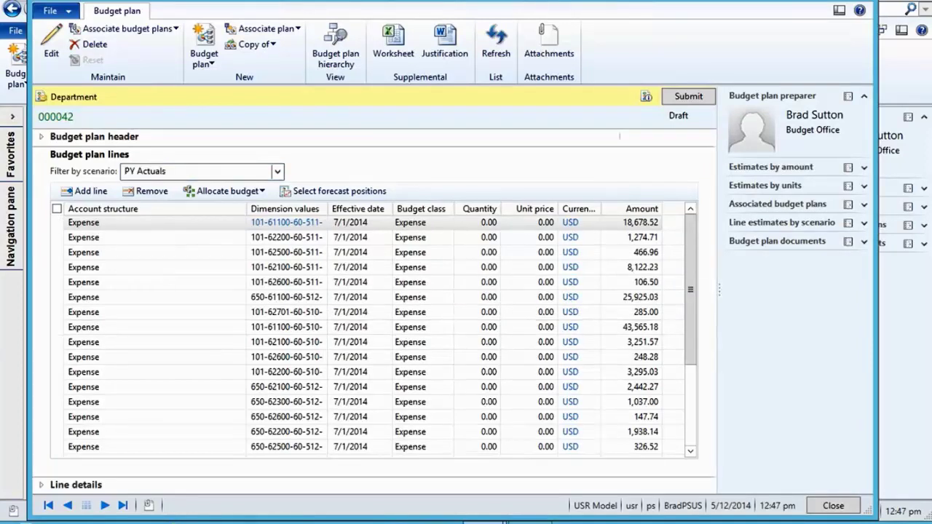
{"action": "key", "text": "ctrl+a"}
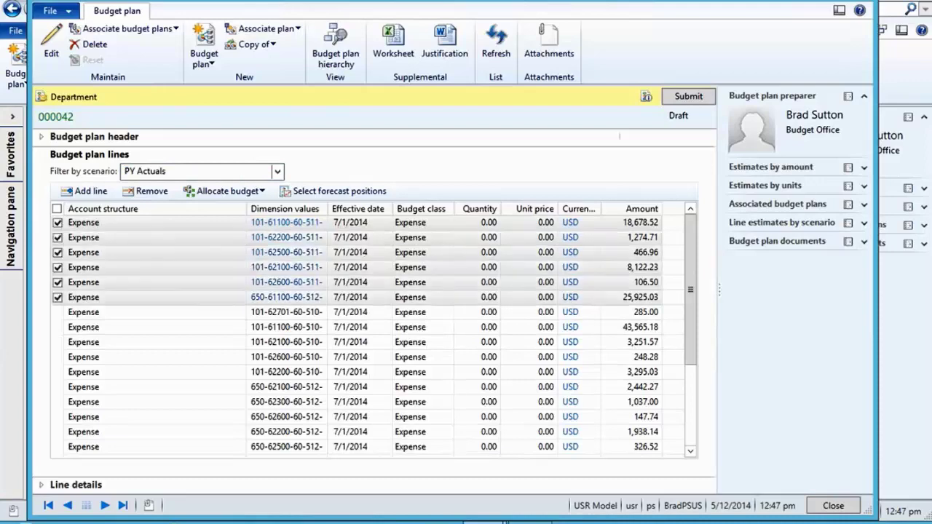
{"action": "left_click", "coordinate": [223, 191]}
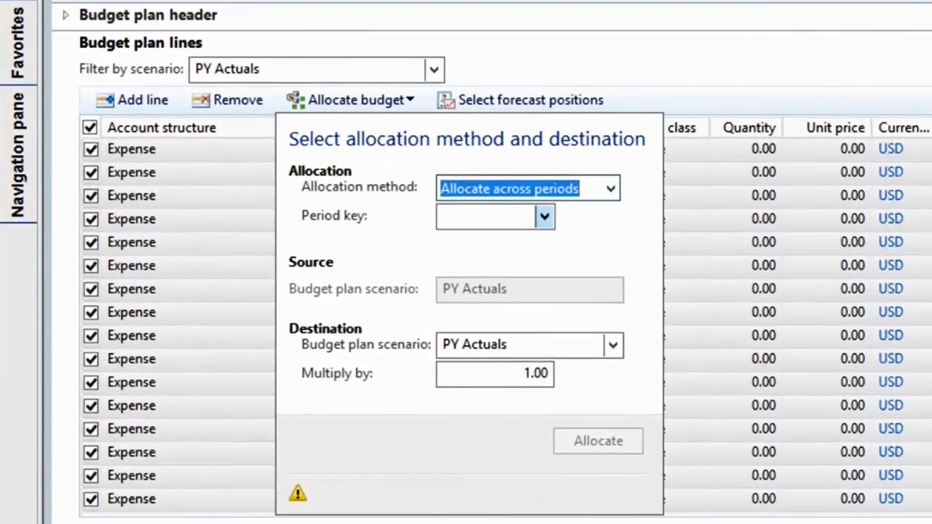
{"action": "left_click", "coordinate": [383, 257]}
{"action": "left_click", "coordinate": [337, 294]}
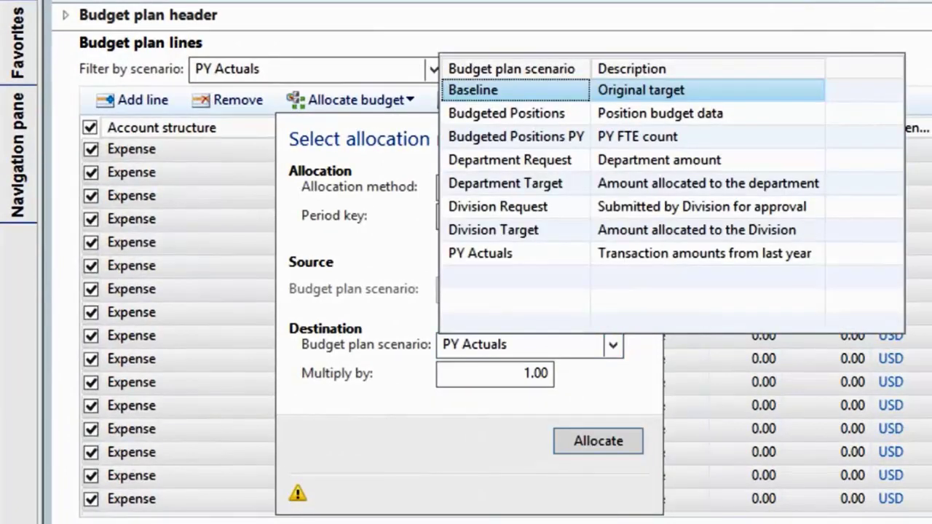
Step: Allocate the selected lines to the Department Request scenario, multiplied by 0.95
{"action": "left_click", "coordinate": [510, 160]}
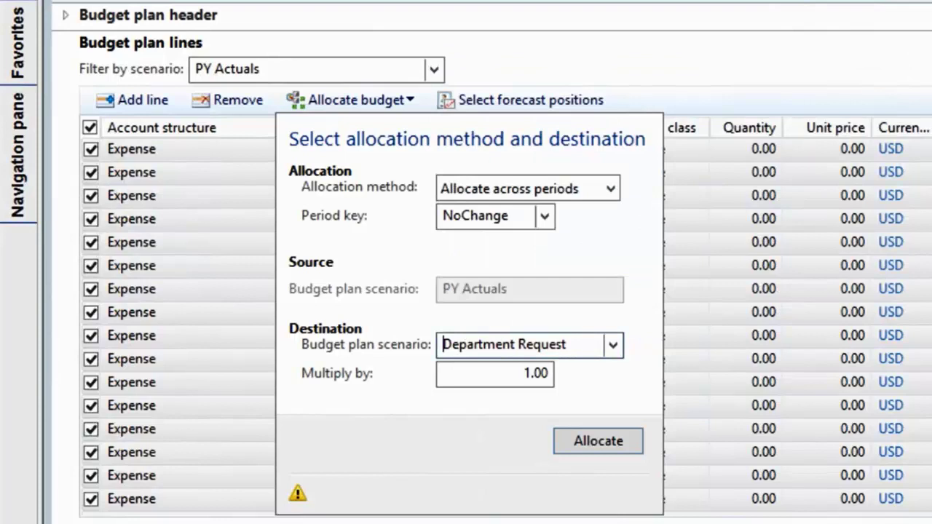
{"action": "left_click", "coordinate": [545, 374]}
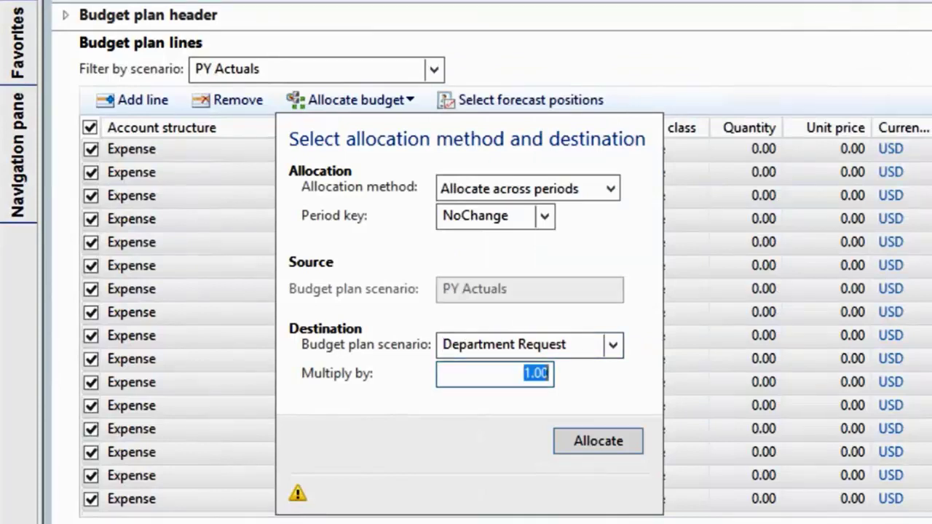
{"action": "type", "text": "0.95"}
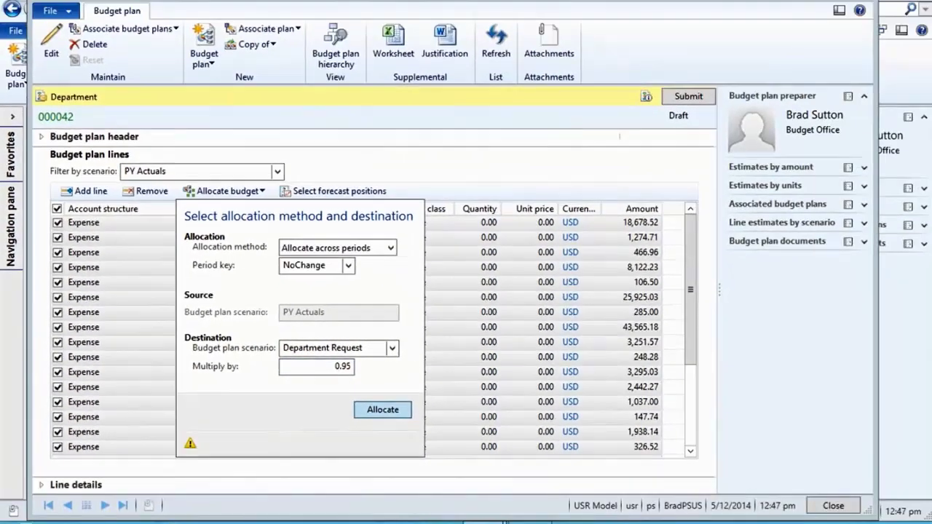
{"action": "left_click", "coordinate": [598, 441]}
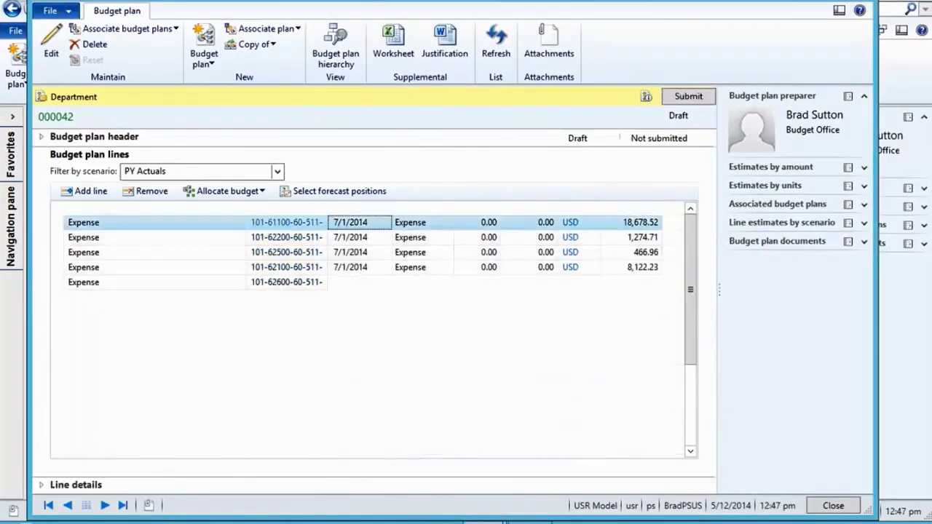
Step: Filter the budget plan lines by the Department Request scenario to review the allocated amounts
{"action": "left_click", "coordinate": [278, 172]}
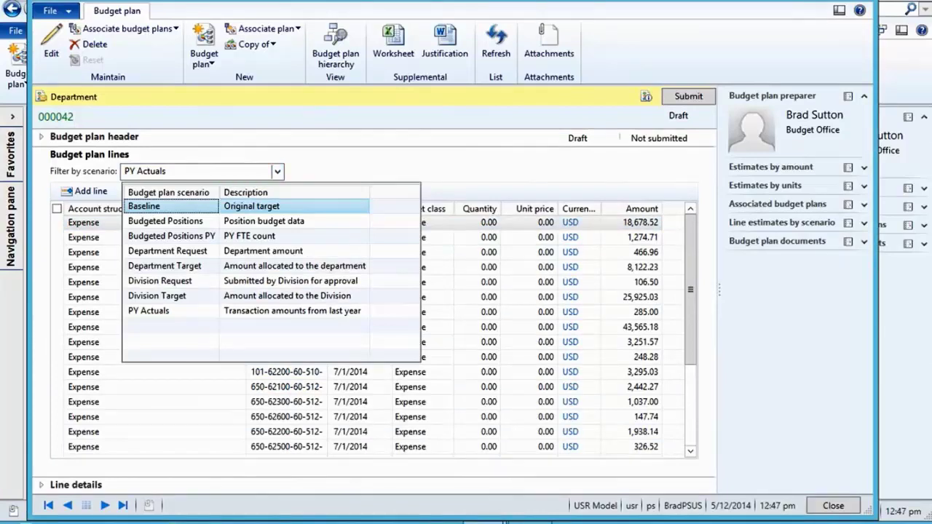
{"action": "key", "text": "Down"}
{"action": "key", "text": "Down"}
{"action": "key", "text": "Down"}
{"action": "key", "text": "Return"}
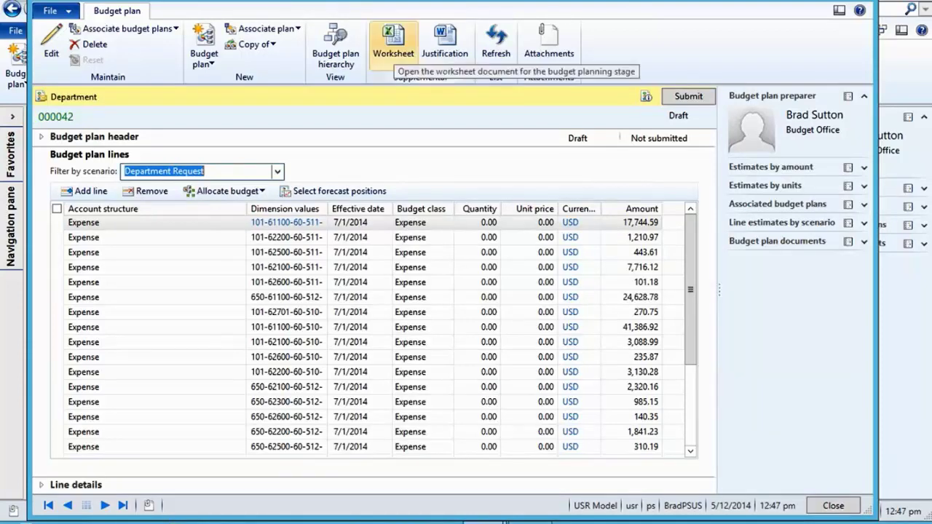
Step: Open the plan's worksheet in Excel and set the Department Request for Parks Group insurance, account 62100, to 8000
{"action": "left_click", "coordinate": [393, 45]}
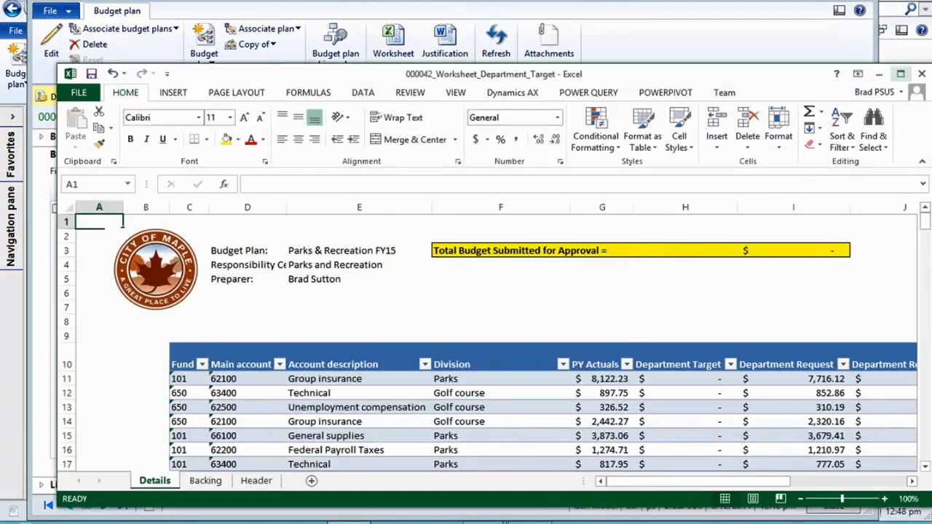
{"action": "left_click", "coordinate": [900, 73]}
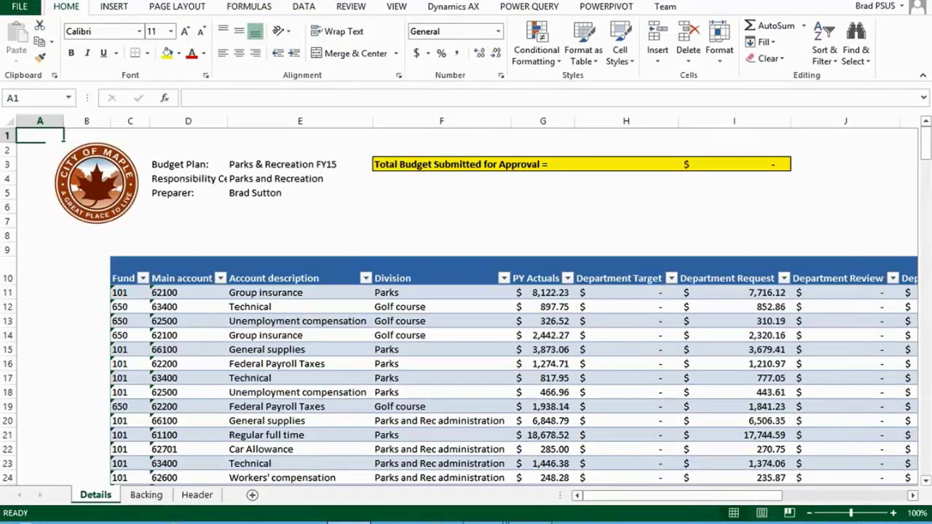
{"action": "left_click", "coordinate": [733, 292]}
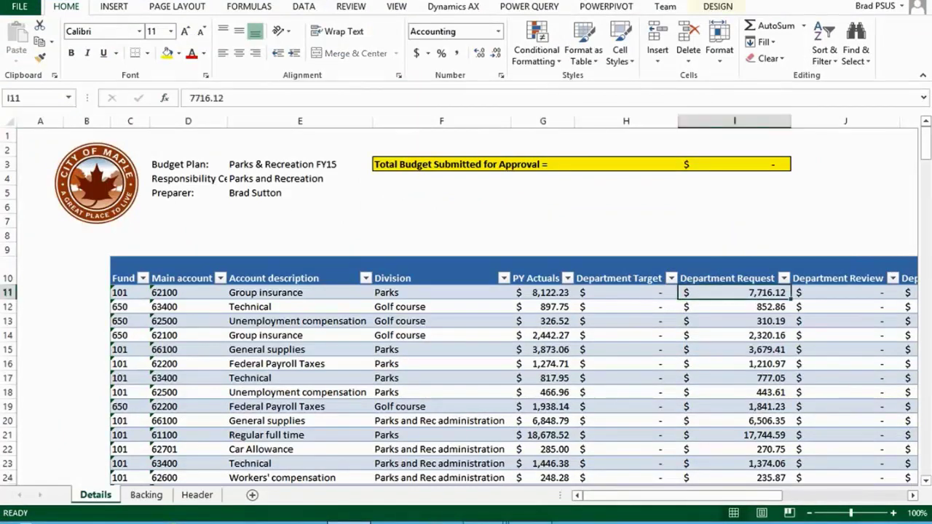
{"action": "type", "text": "8000"}
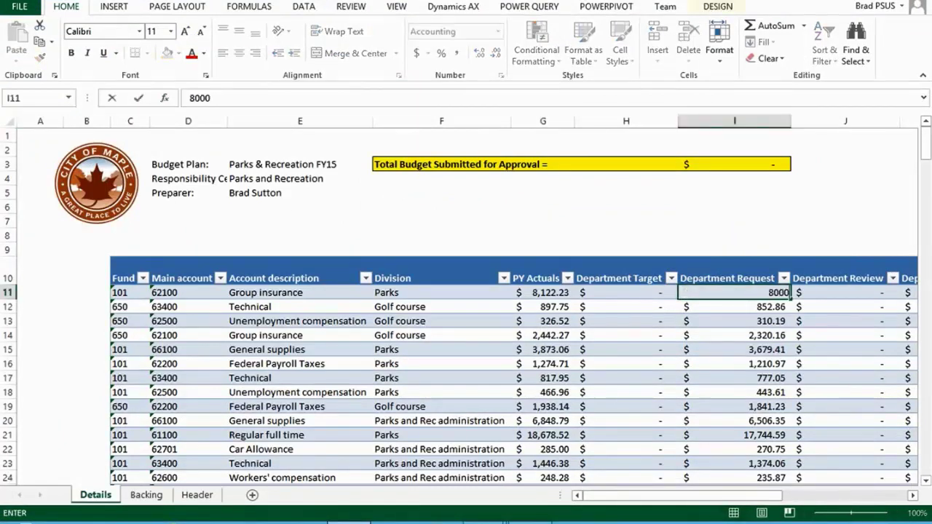
{"action": "key", "text": "Return"}
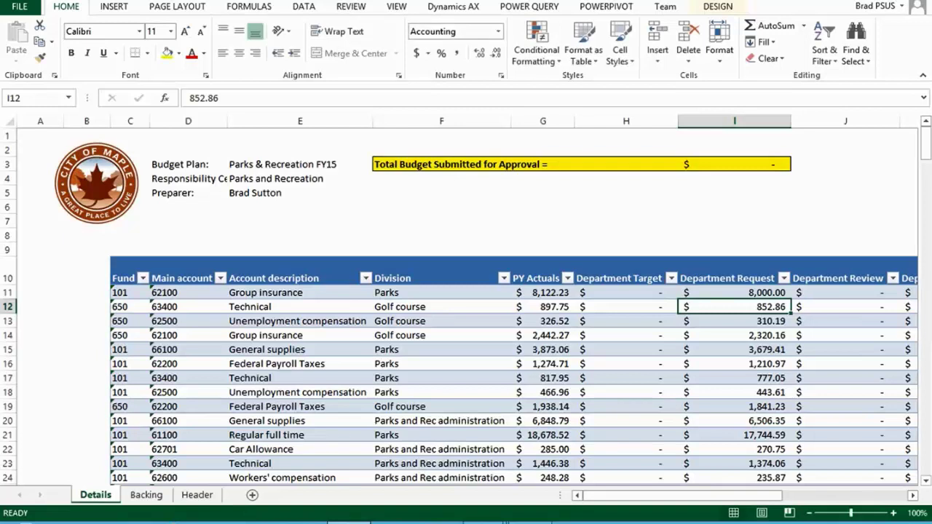
Step: Start publishing the edited worksheet data back to Dynamics AX
{"action": "left_click", "coordinate": [452, 6]}
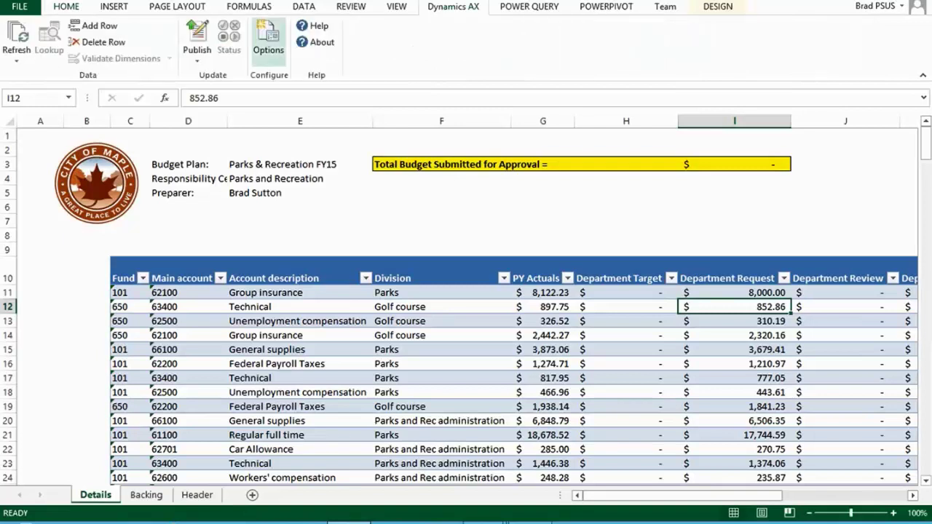